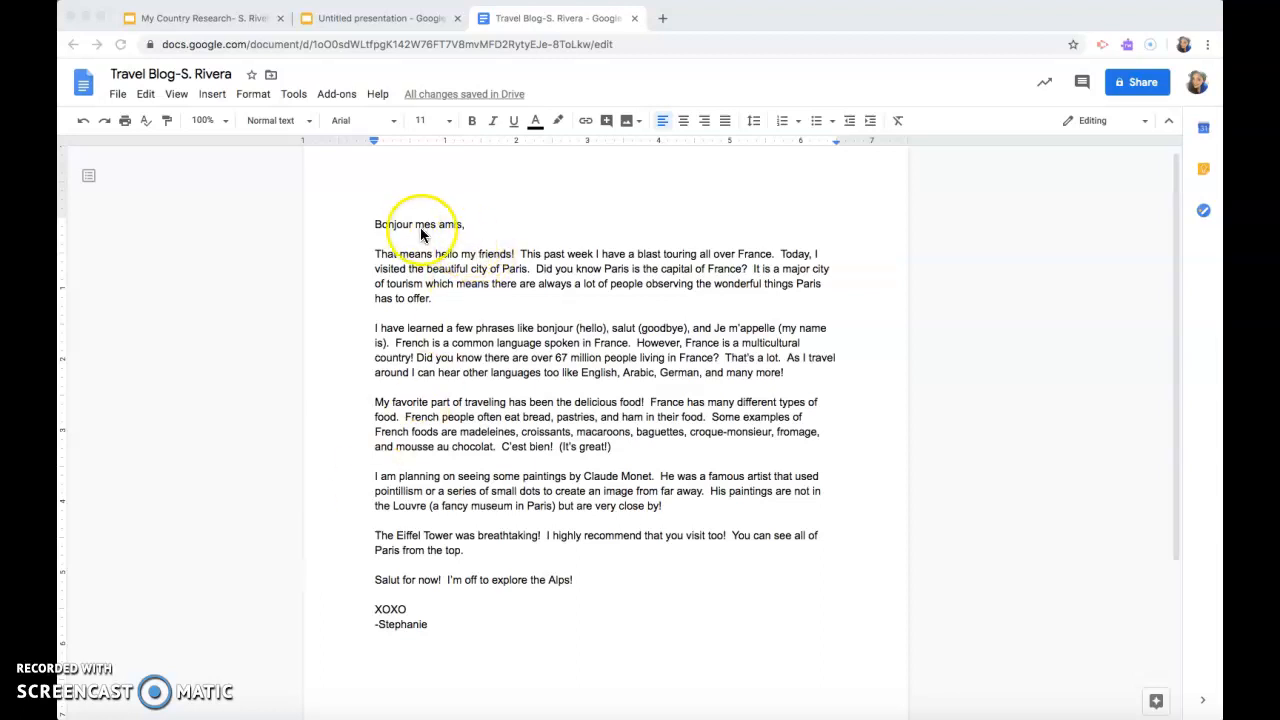
# Indent the first line of the paragraph beginning "That means hello my friends!" with a tab
pyautogui.scroll(-1, 379, 240)
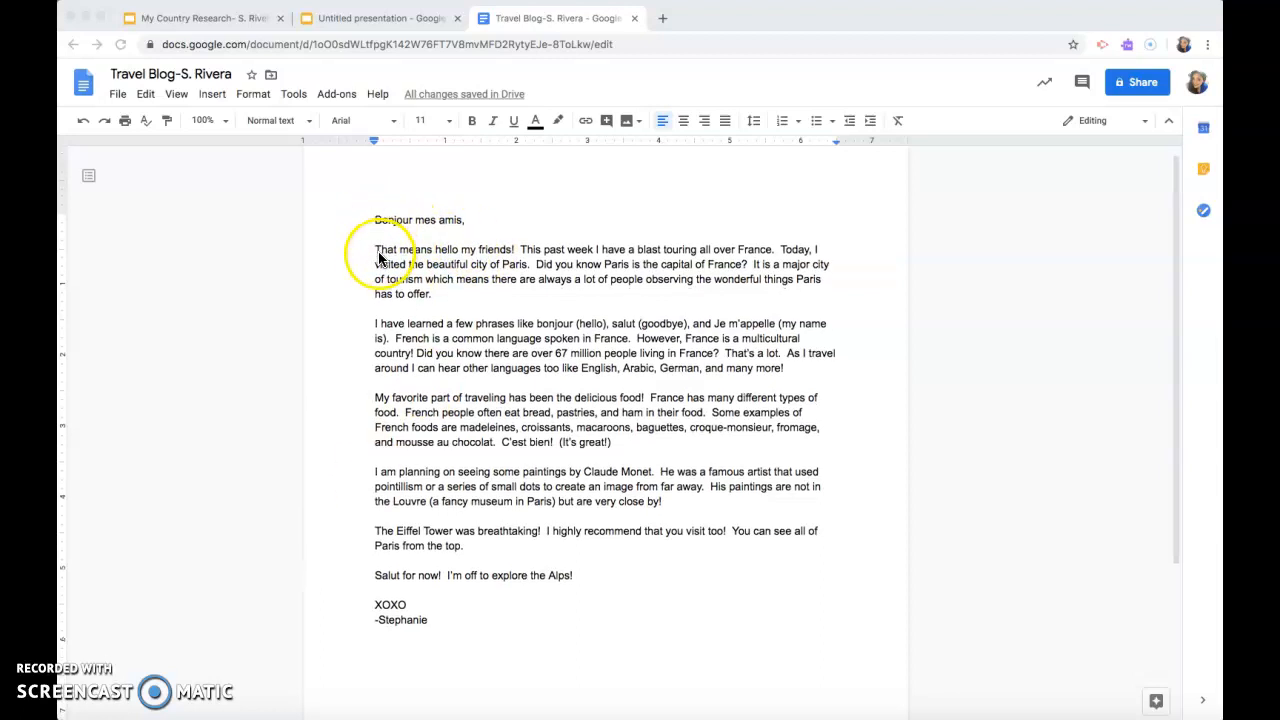
pyautogui.scroll(-2, 377, 250)
pyautogui.scroll(3, 360, 245)
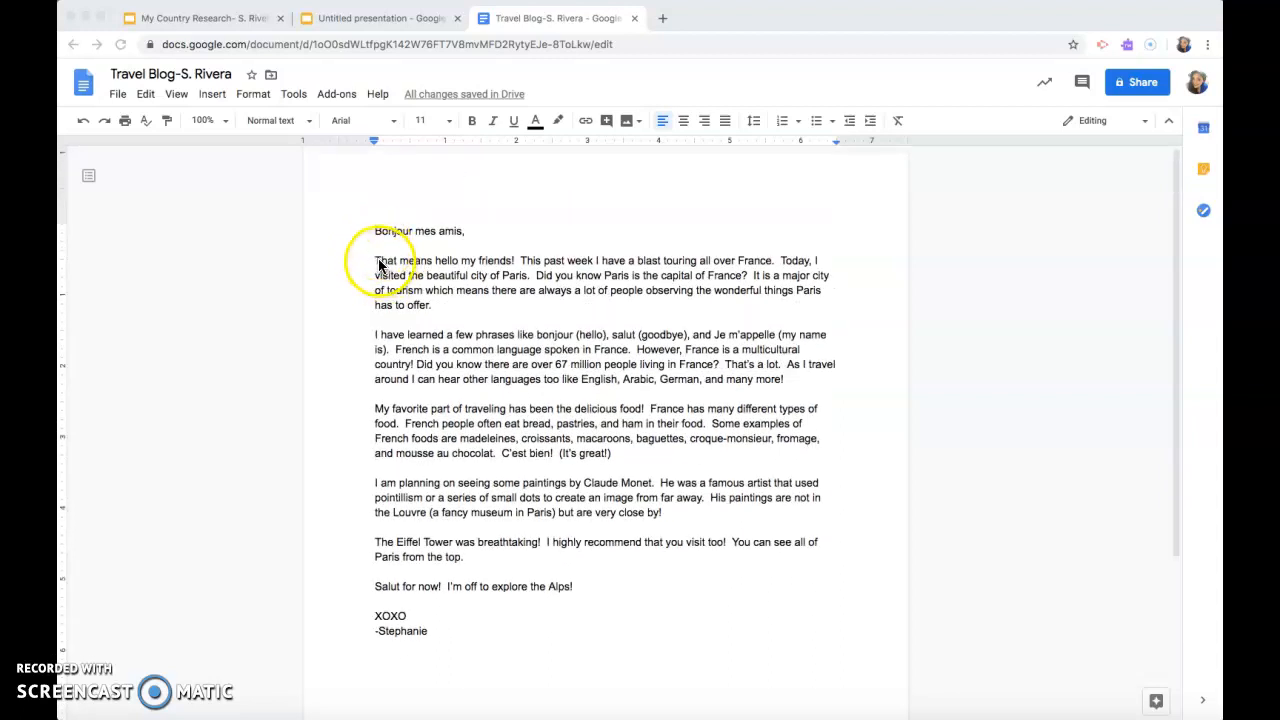
pyautogui.click(379, 261)
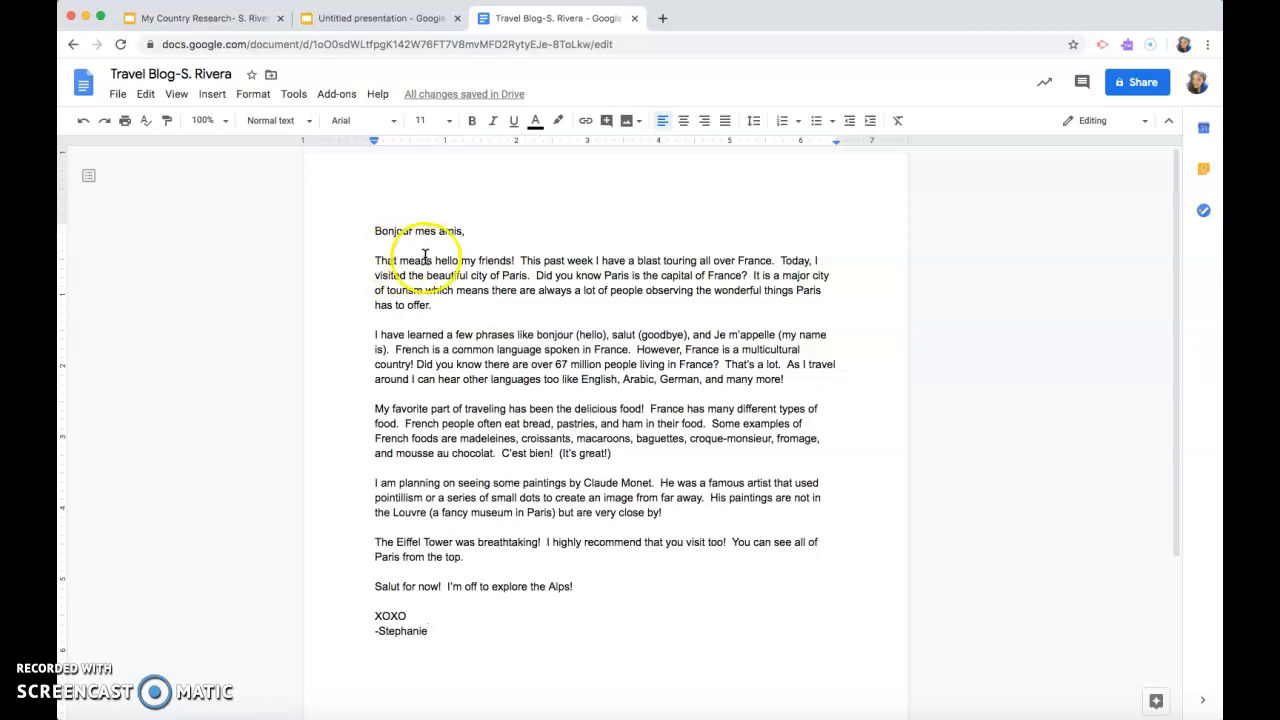
pyautogui.click(372, 258)
pyautogui.press('Tab')
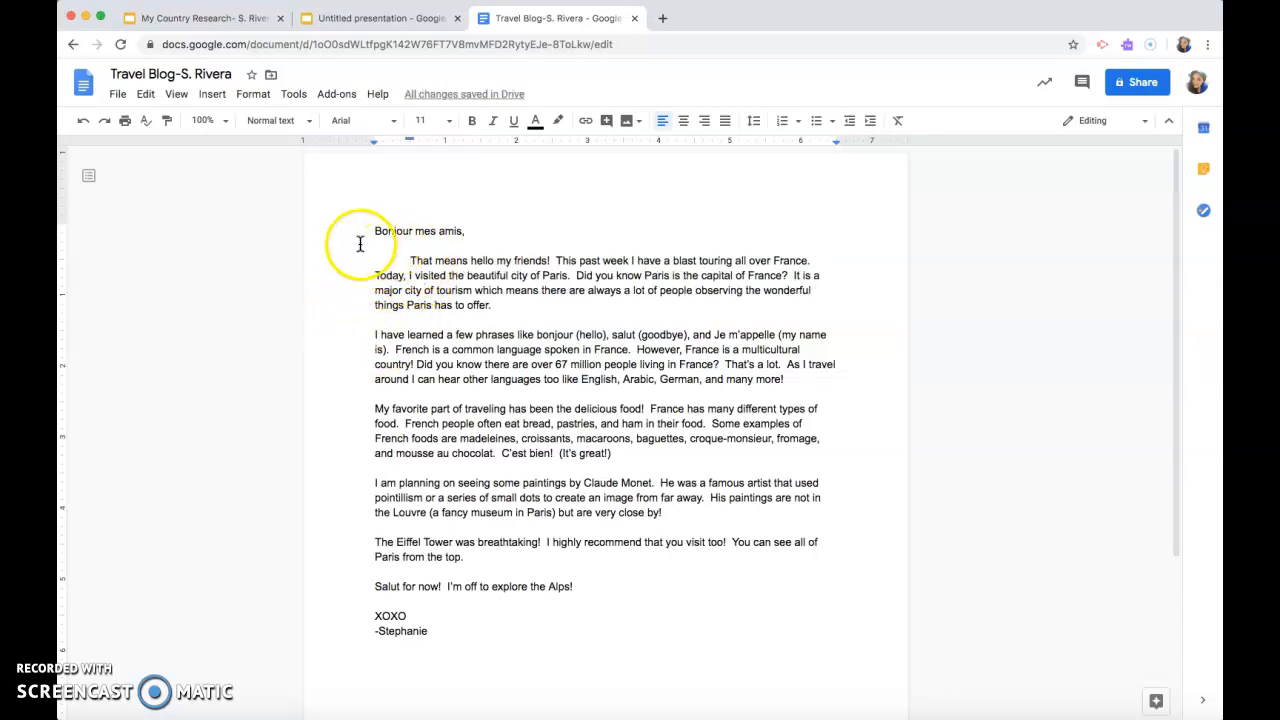
# Indent the first lines of the other four body paragraphs, from "I have learned" through "The Eiffel Tower was breathtaking!"
pyautogui.click(374, 336)
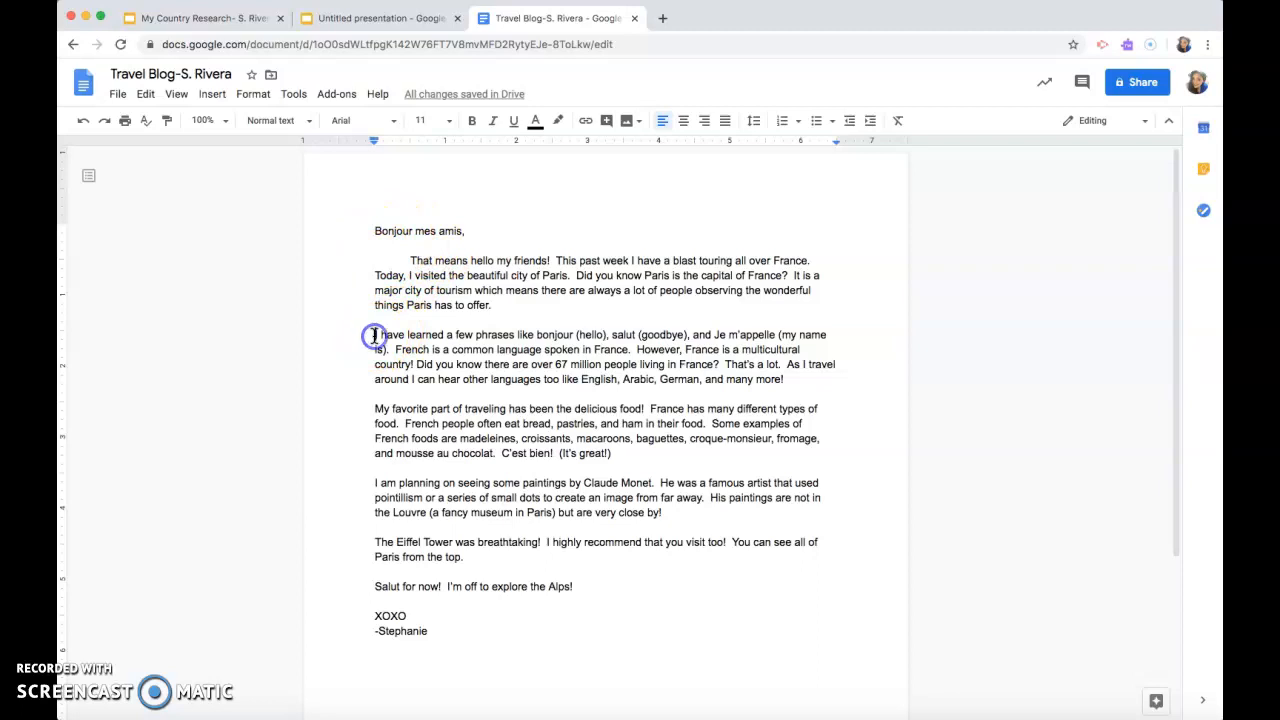
pyautogui.press('Tab')
pyautogui.click(375, 408)
pyautogui.press('Tab')
pyautogui.click(375, 485)
pyautogui.press('Tab')
pyautogui.click(376, 542)
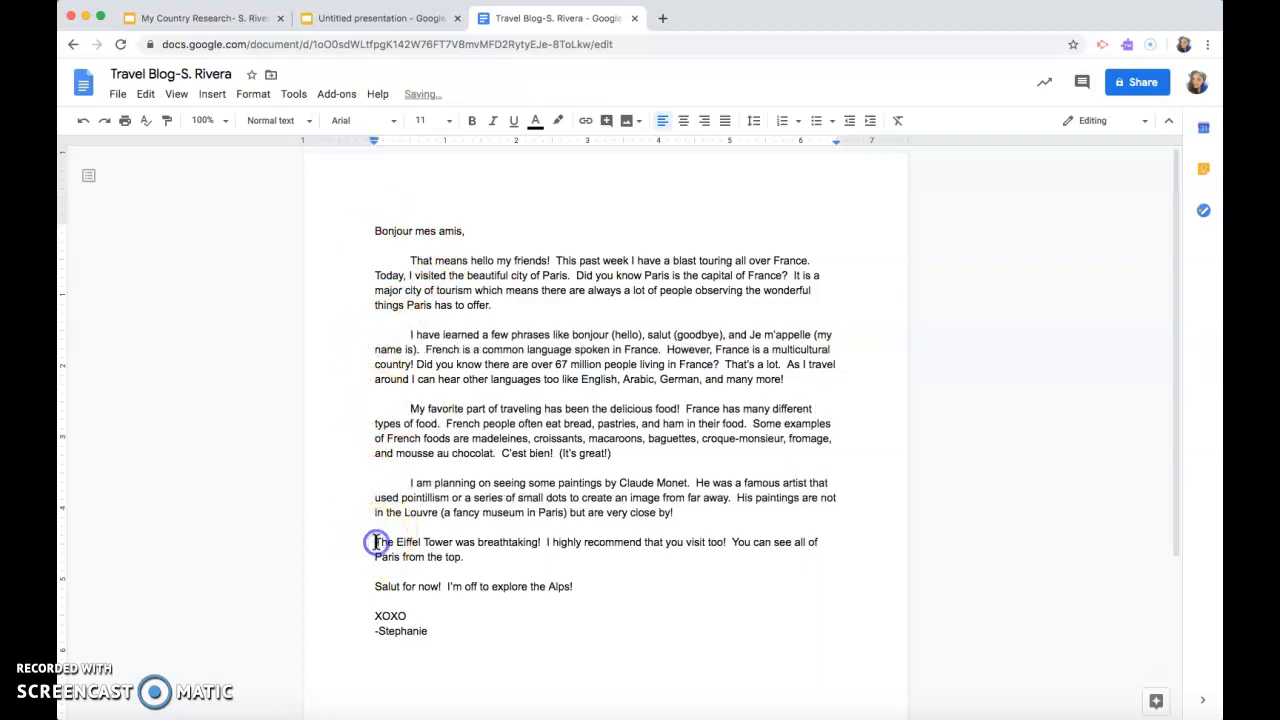
pyautogui.press('Tab')
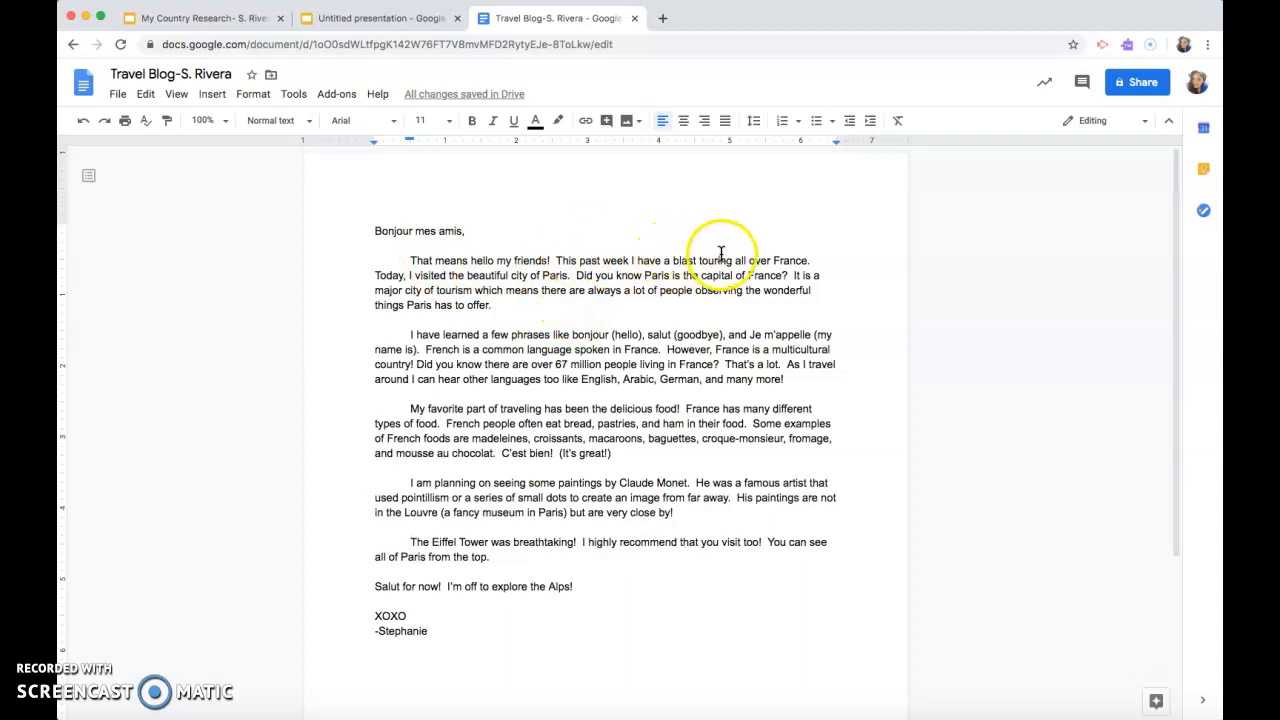
# Insert the word "had" in the first paragraph so the phrase reads "I have had a blast"
pyautogui.click(660, 262)
pyautogui.write('had')
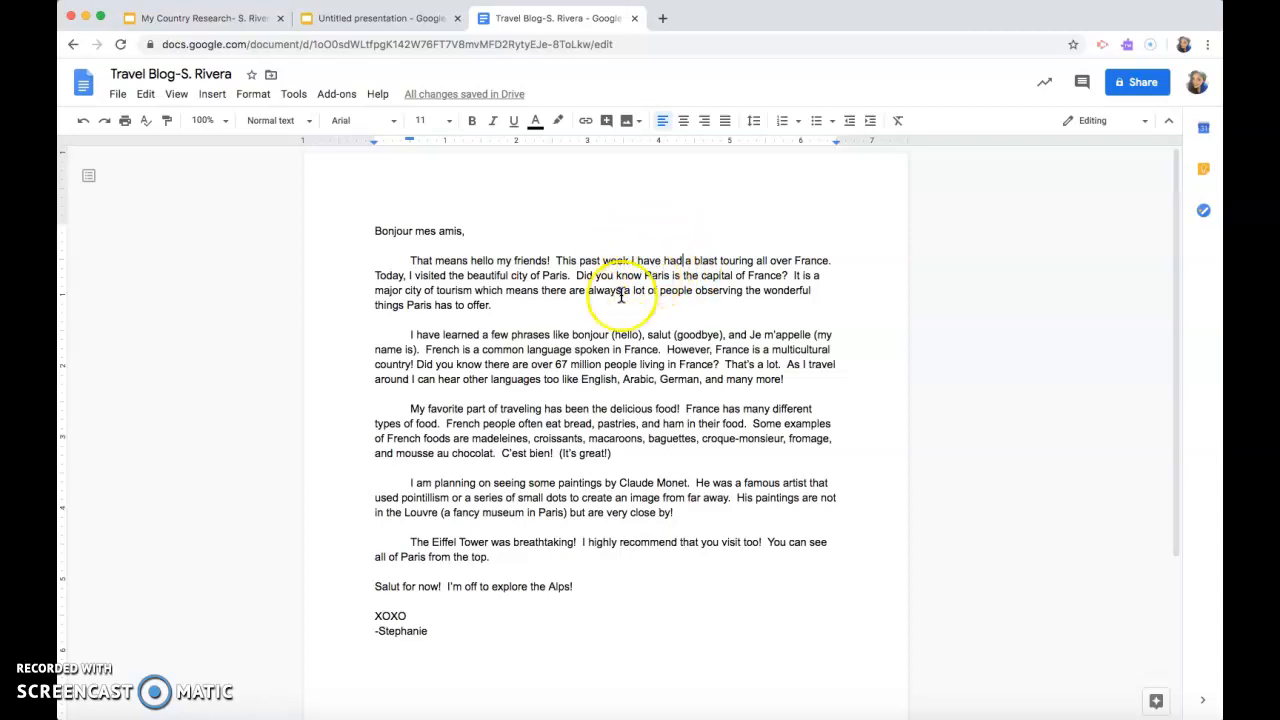
pyautogui.click(408, 334)
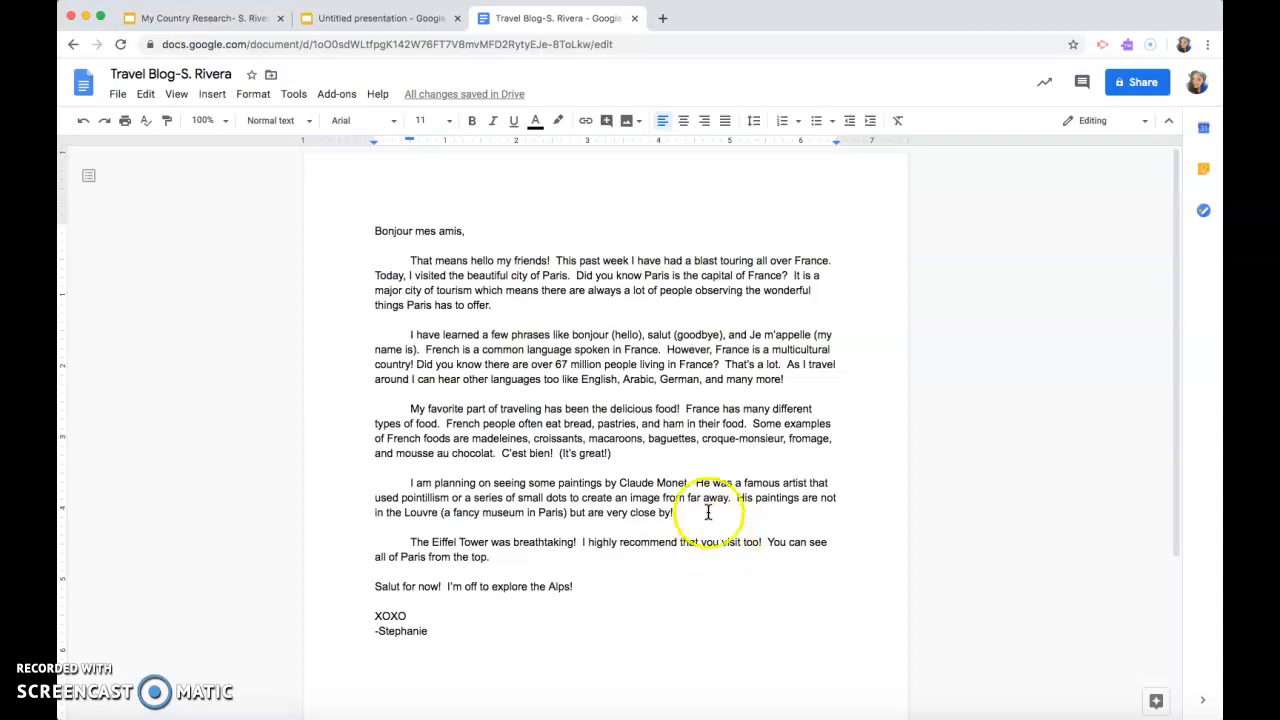
pyautogui.click(692, 513)
pyautogui.write('!')
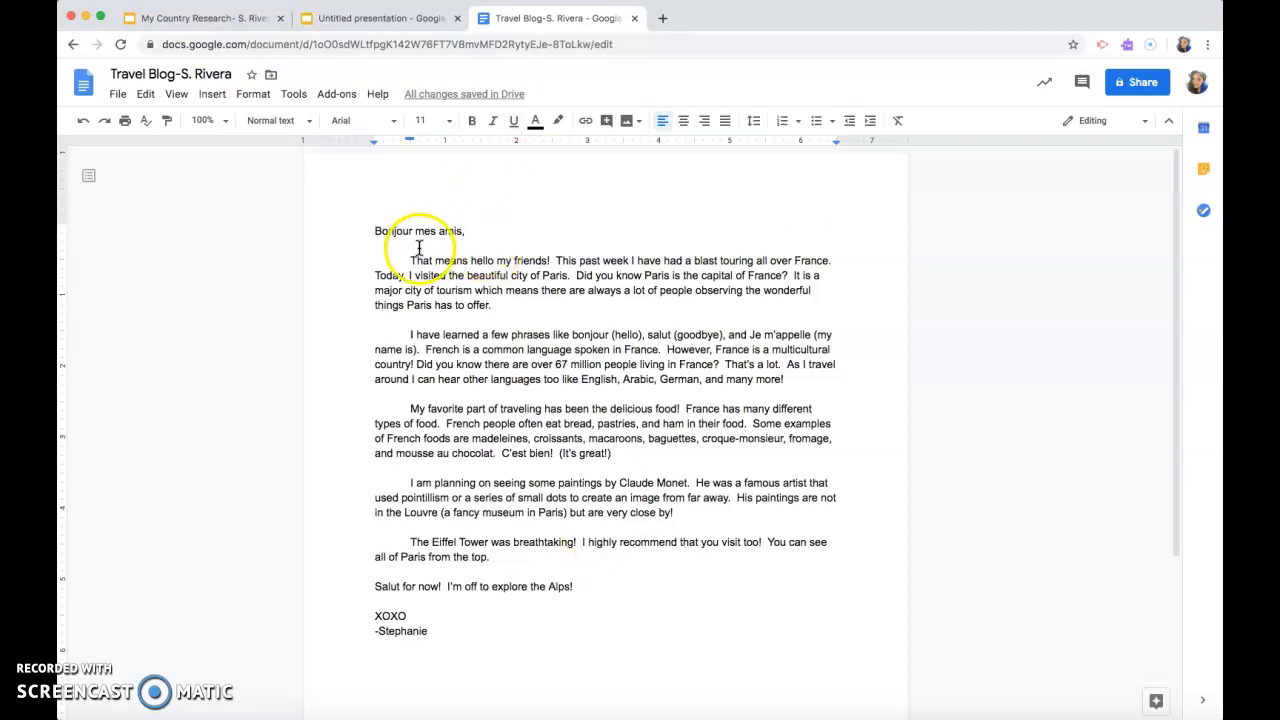
# Set the font of the entire letter to Homemade Apple and replace it with Happy Monkey
pyautogui.click(375, 231)
pyautogui.moveTo(375, 231); pyautogui.dragTo(767, 660)
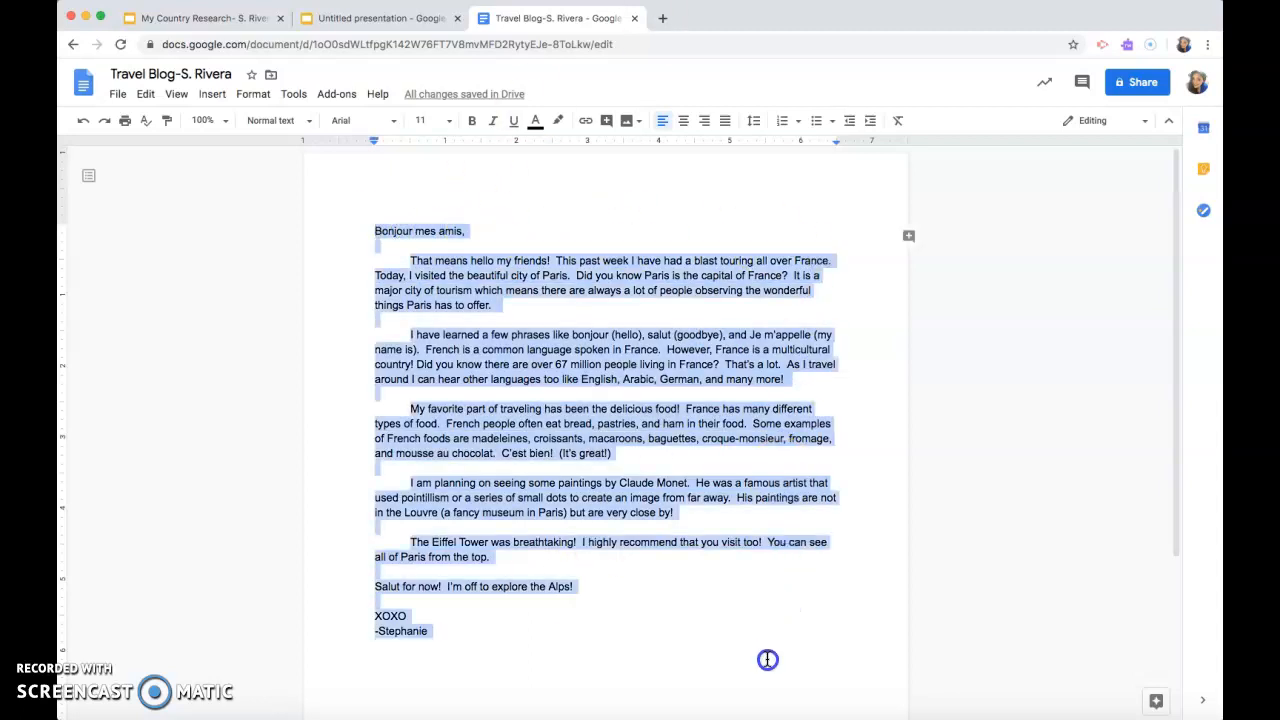
pyautogui.click(386, 124)
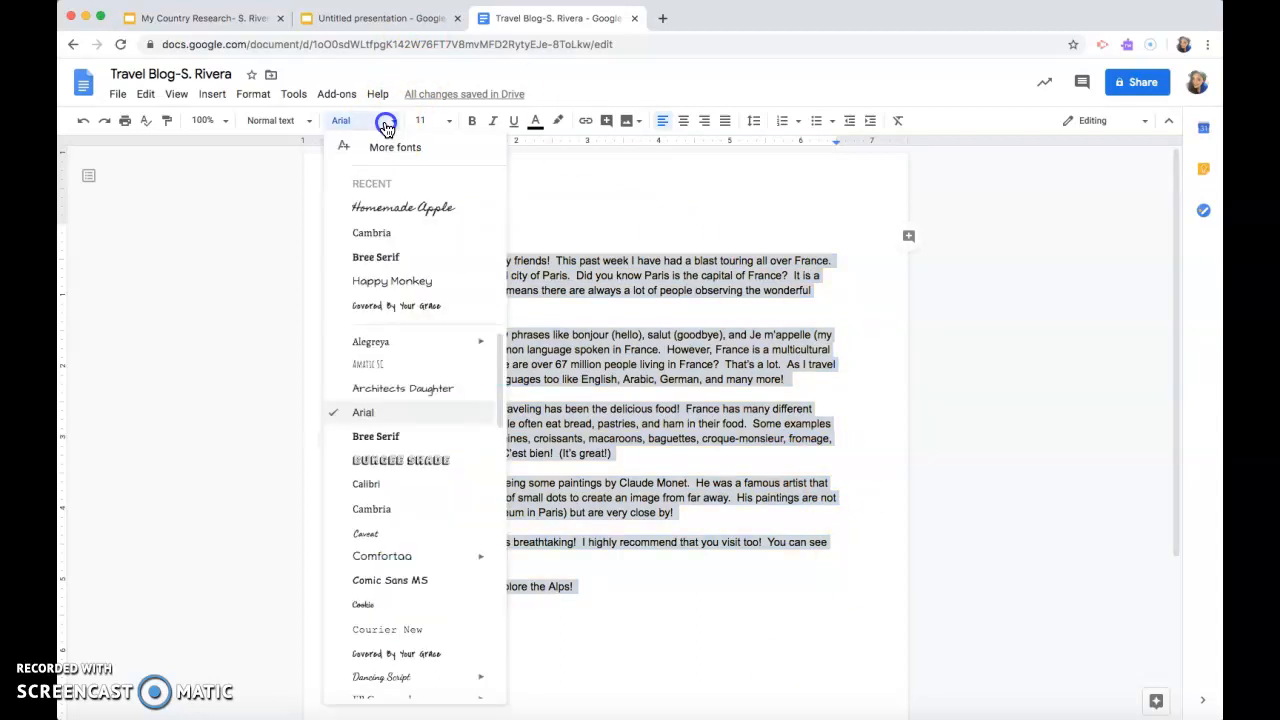
pyautogui.click(396, 207)
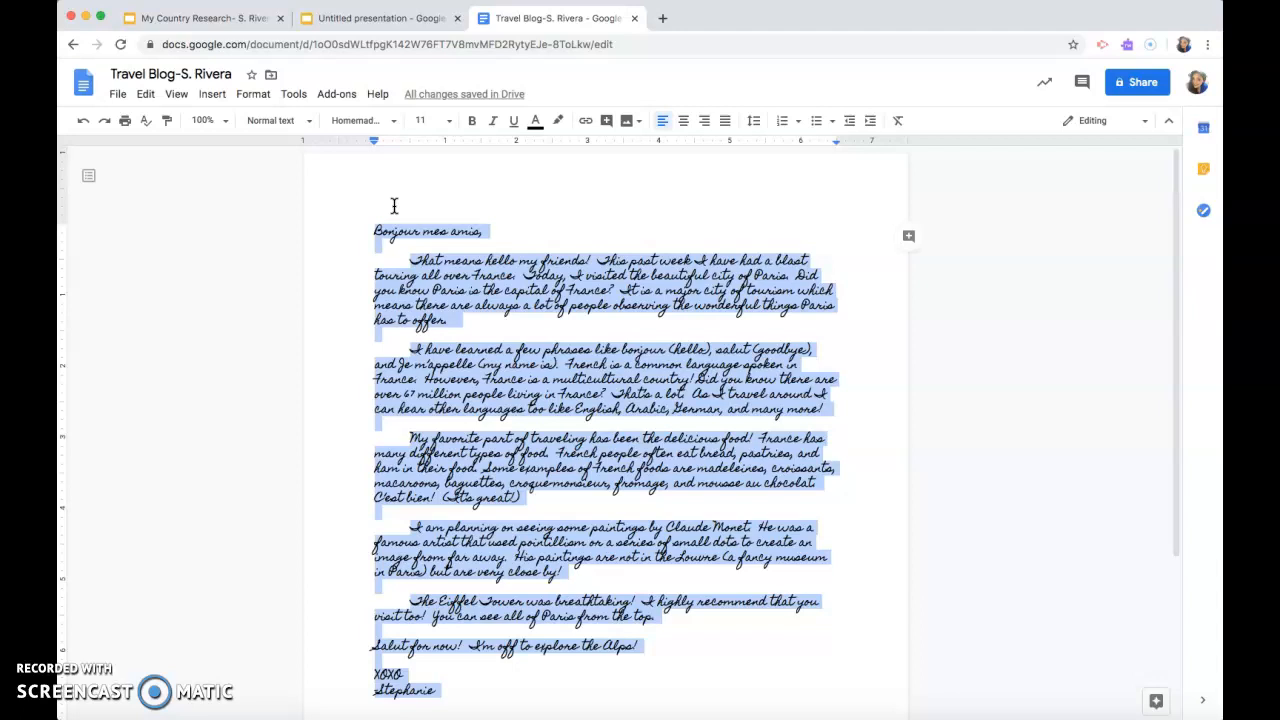
pyautogui.click(393, 120)
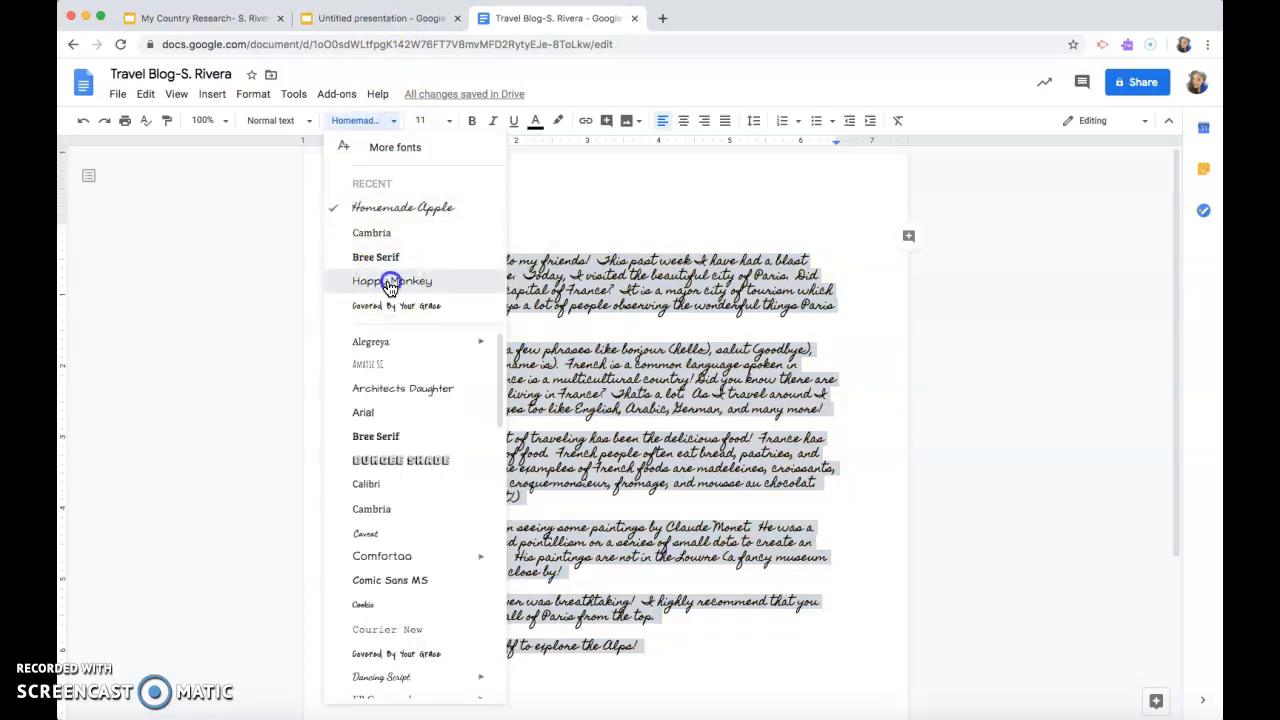
pyautogui.click(390, 284)
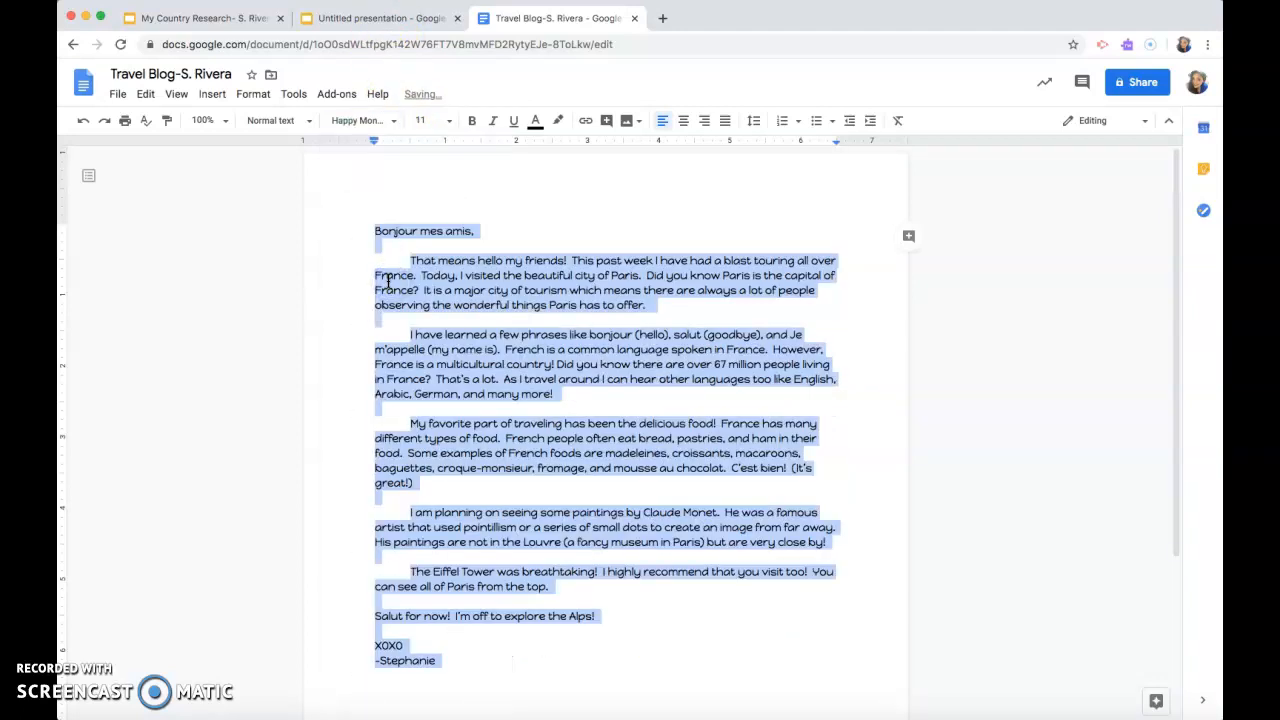
pyautogui.click(560, 178)
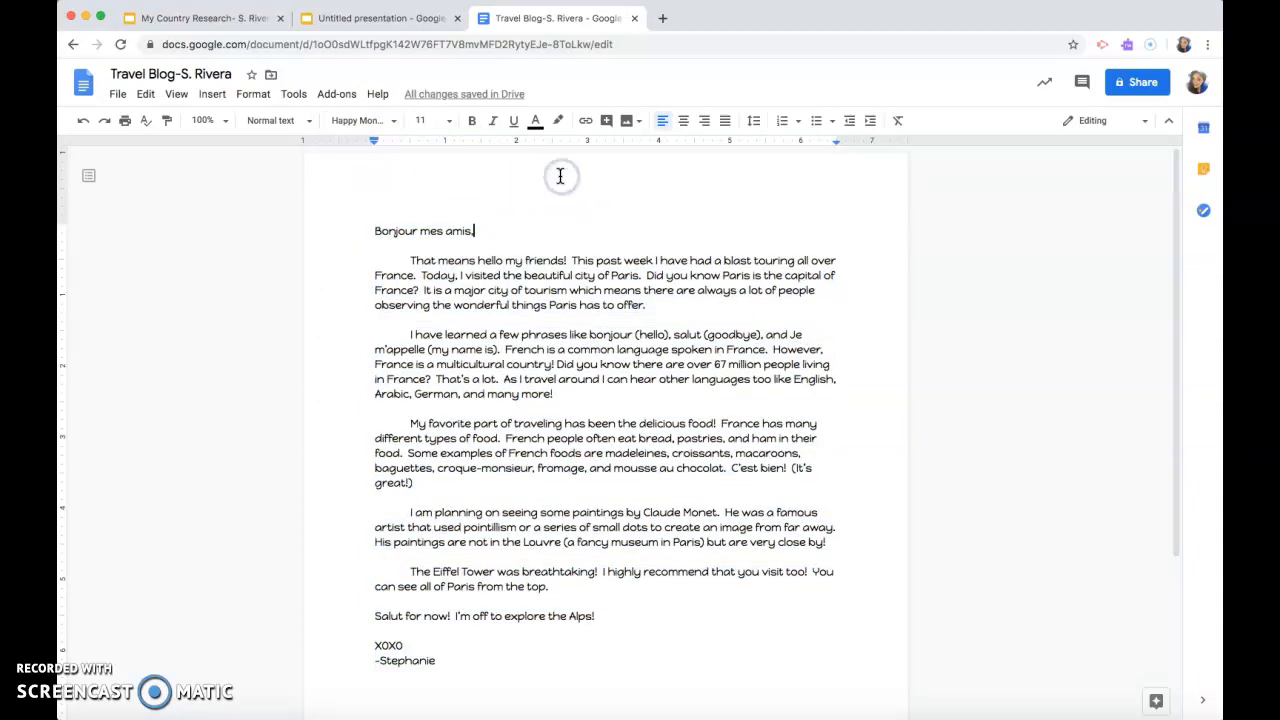
# Open the web image search for the document and search for "eiffel tower"
pyautogui.click(212, 94)
pyautogui.moveTo(242, 126)
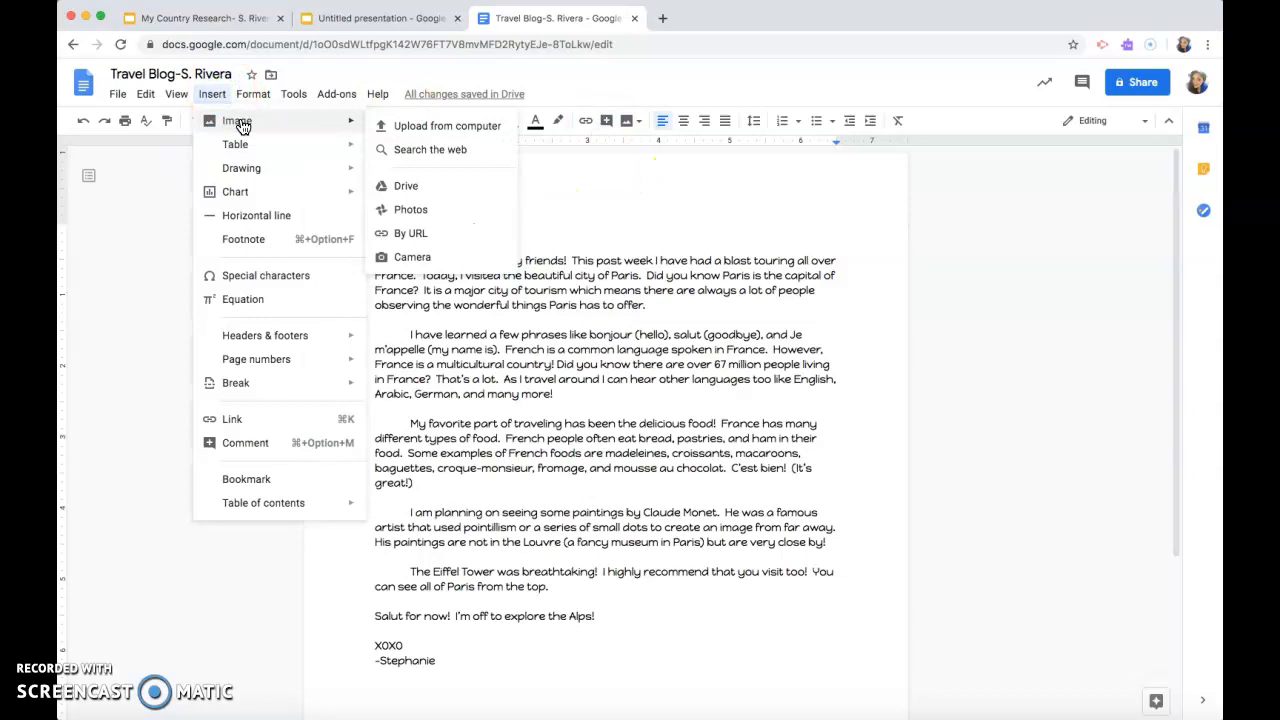
pyautogui.click(491, 155)
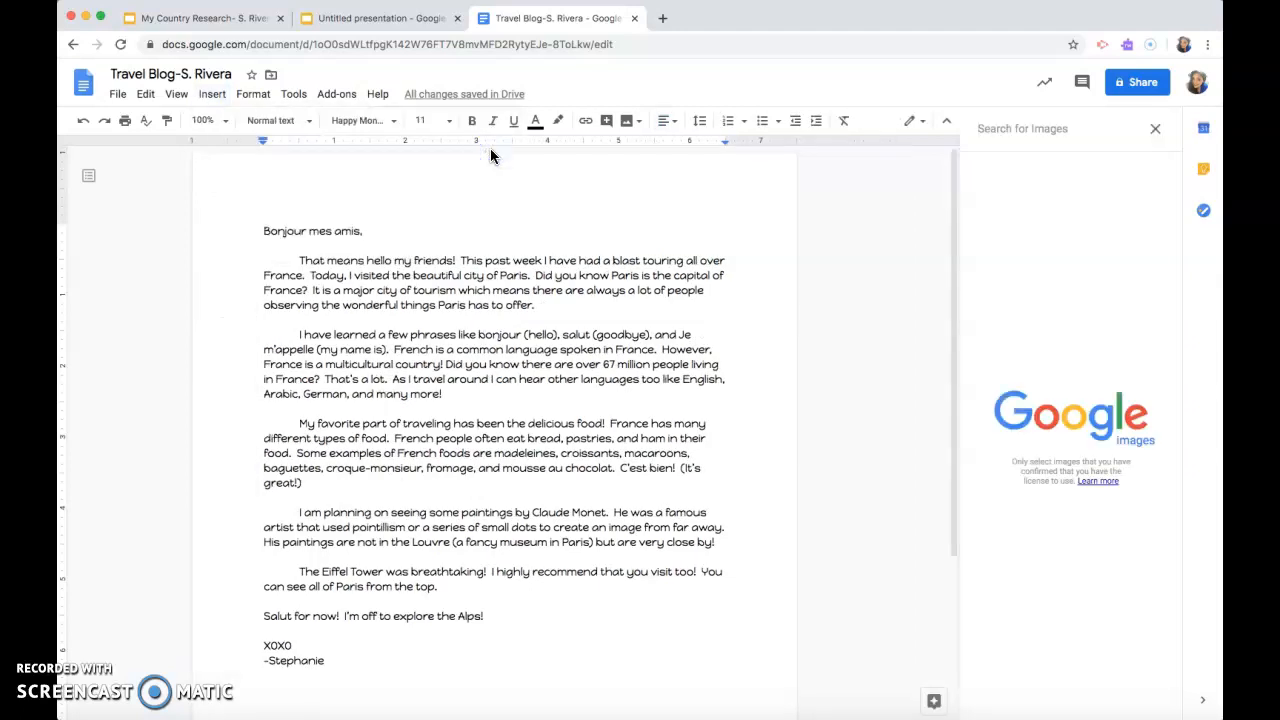
pyautogui.click(214, 96)
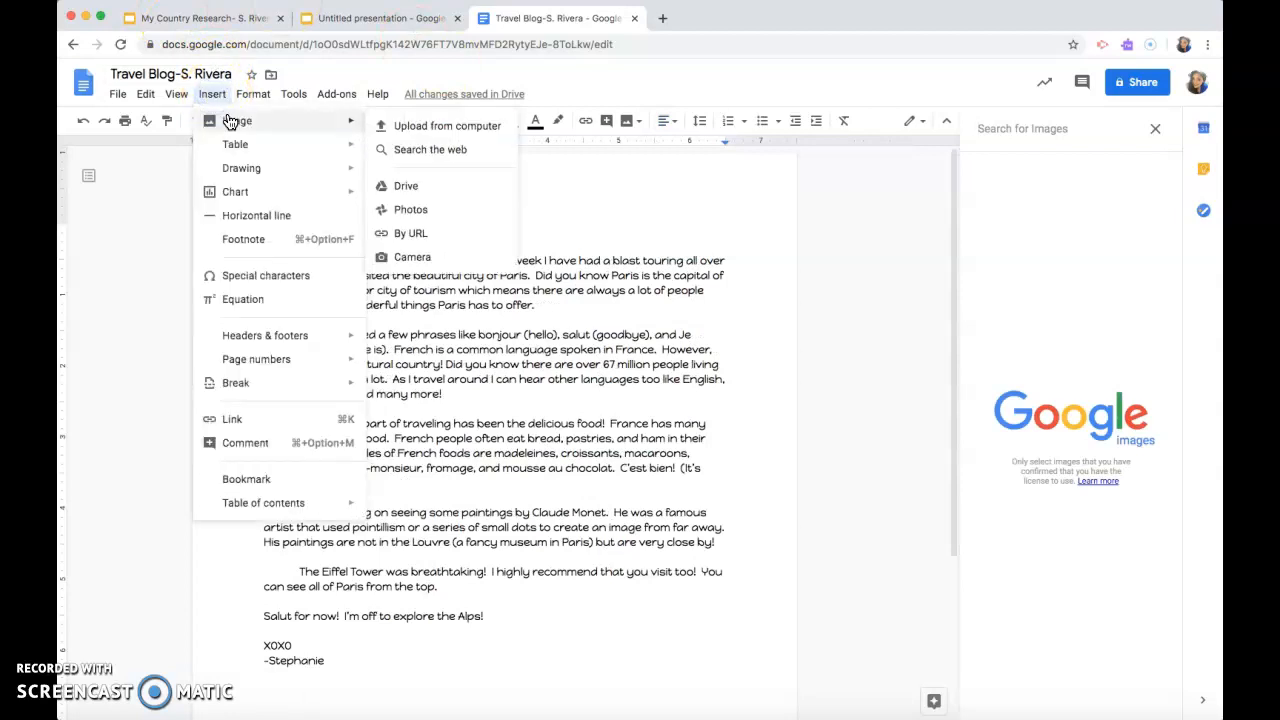
pyautogui.click(405, 147)
pyautogui.click(993, 130)
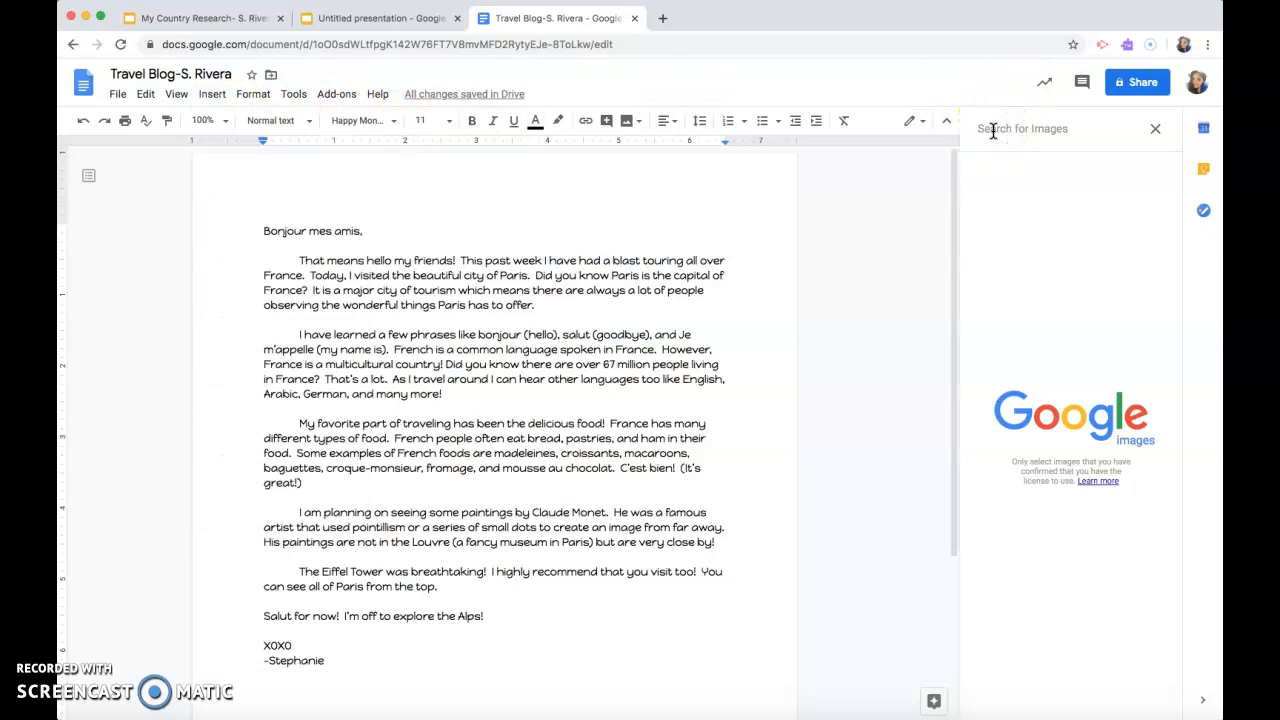
pyautogui.write('eiffel tower')
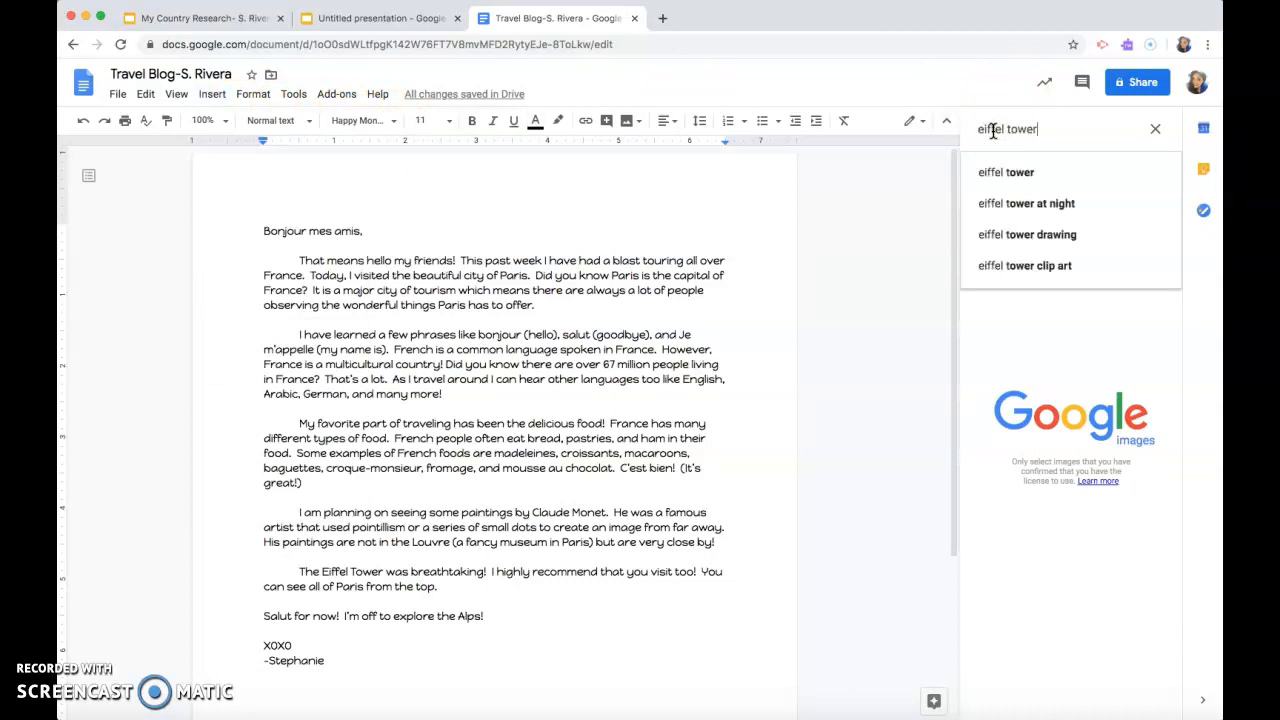
pyautogui.press('Return')
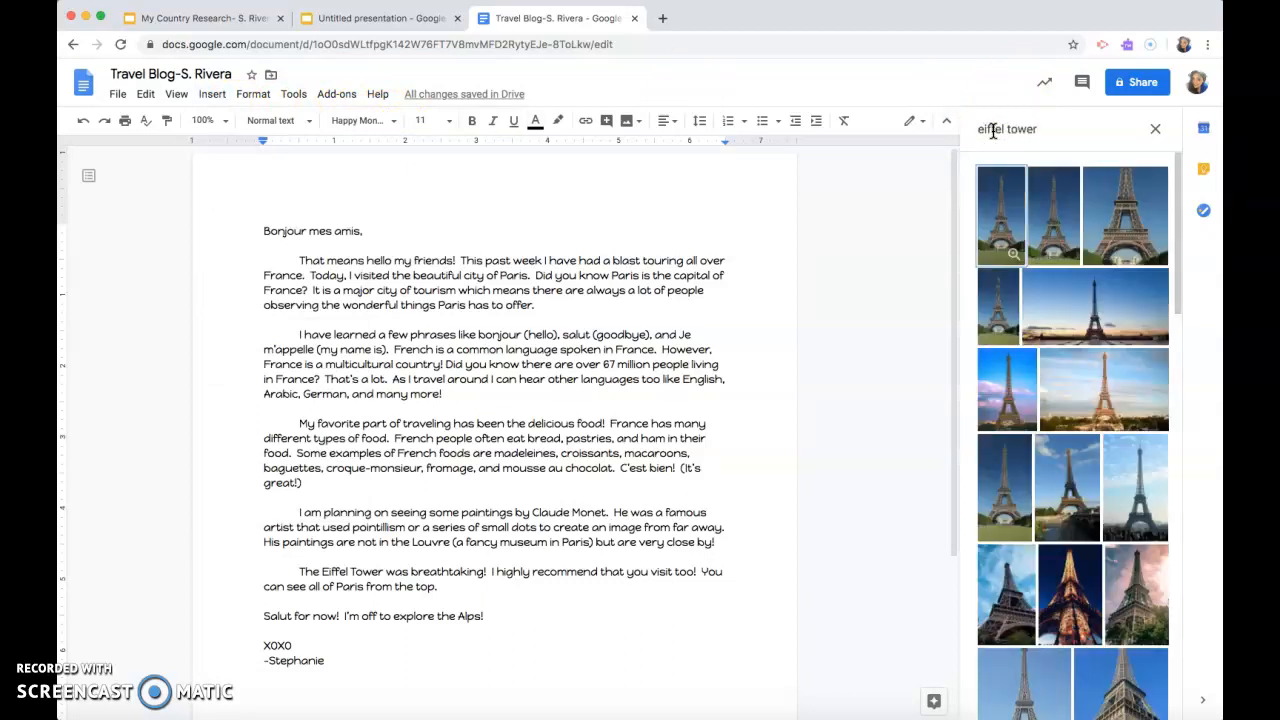
# Insert the wide sunset photo of the Eiffel Tower after the greeting "Bonjour mes amis,"
pyautogui.click(1094, 308)
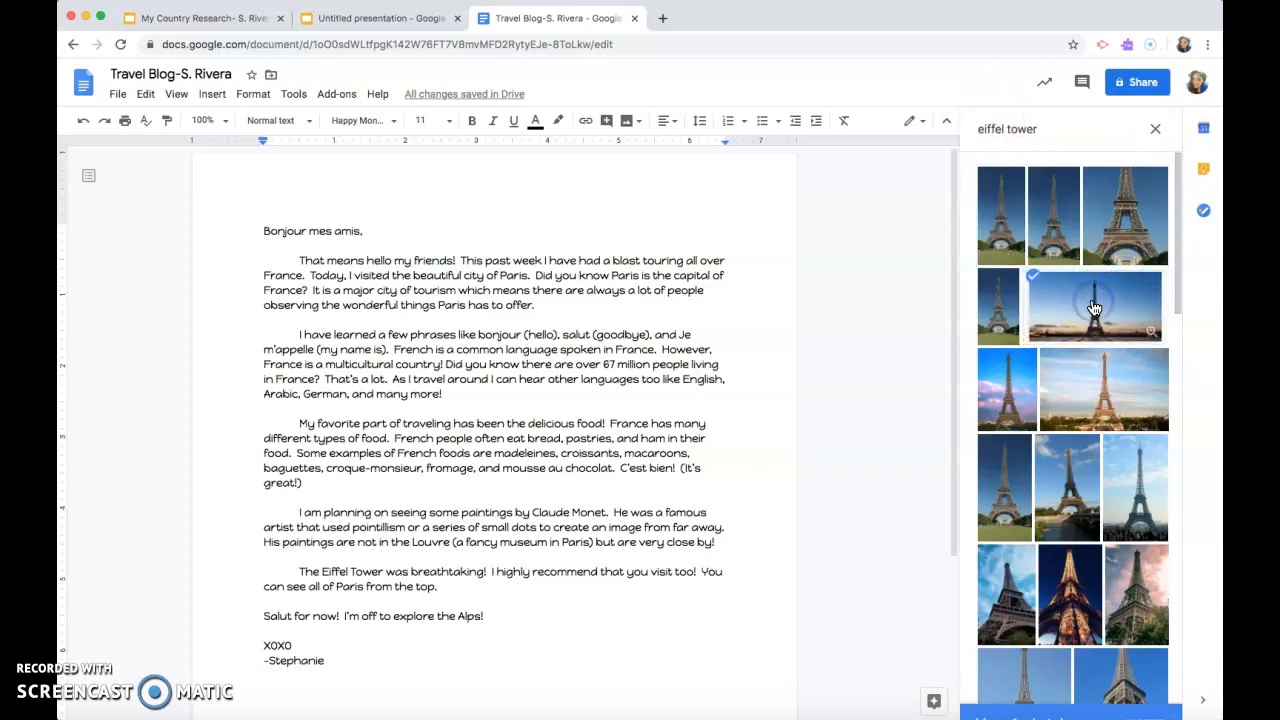
pyautogui.click(1142, 702)
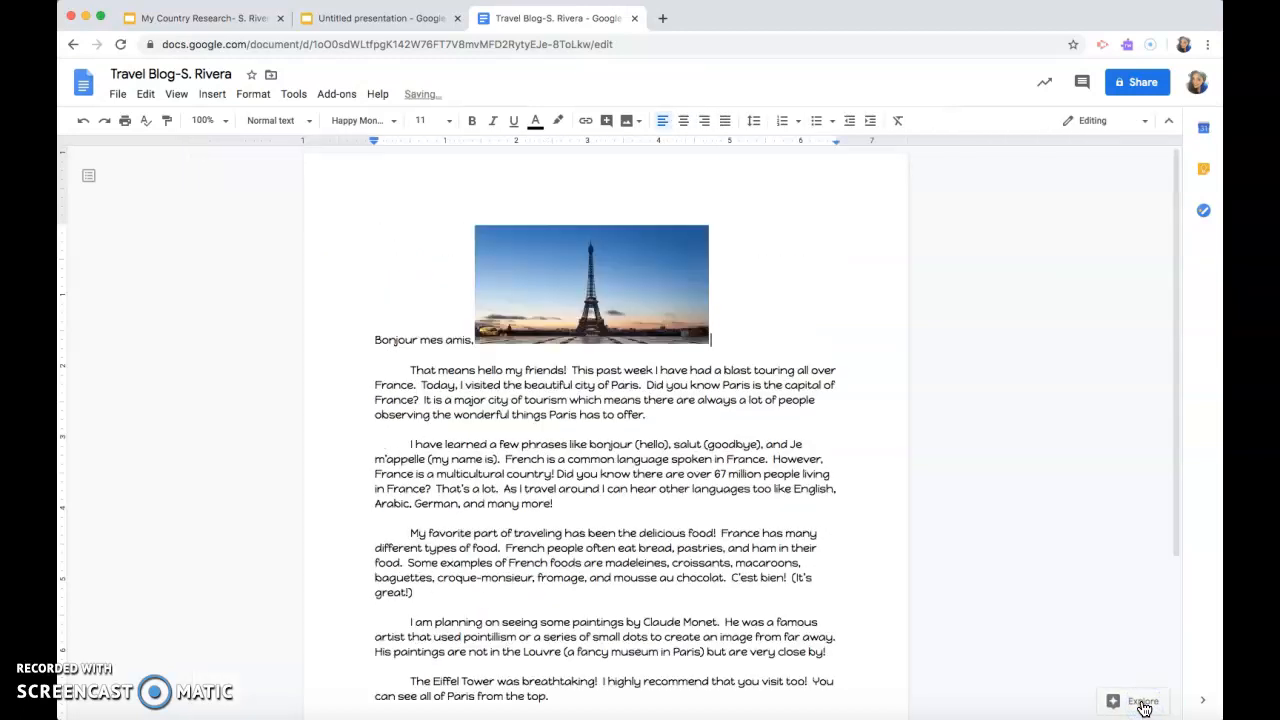
pyautogui.click(1135, 682)
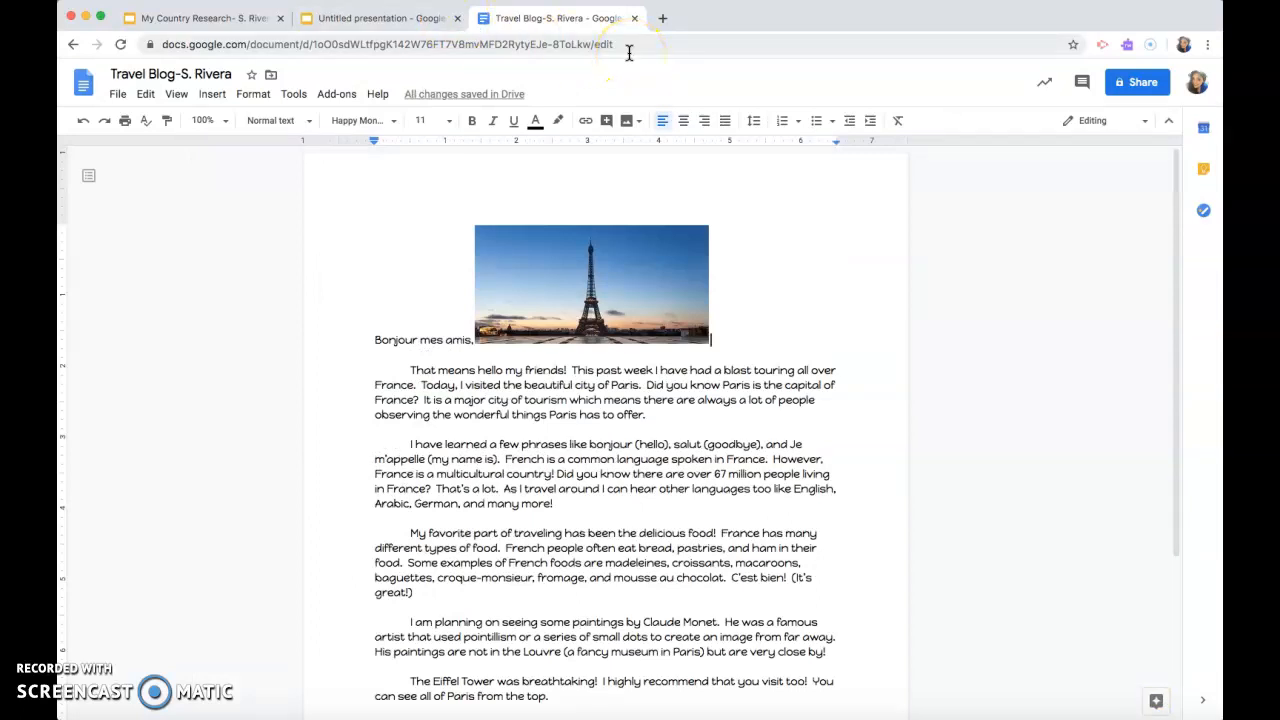
# Move the Eiffel Tower photo to the start of the second body paragraph
pyautogui.moveTo(616, 269); pyautogui.dragTo(500, 435)
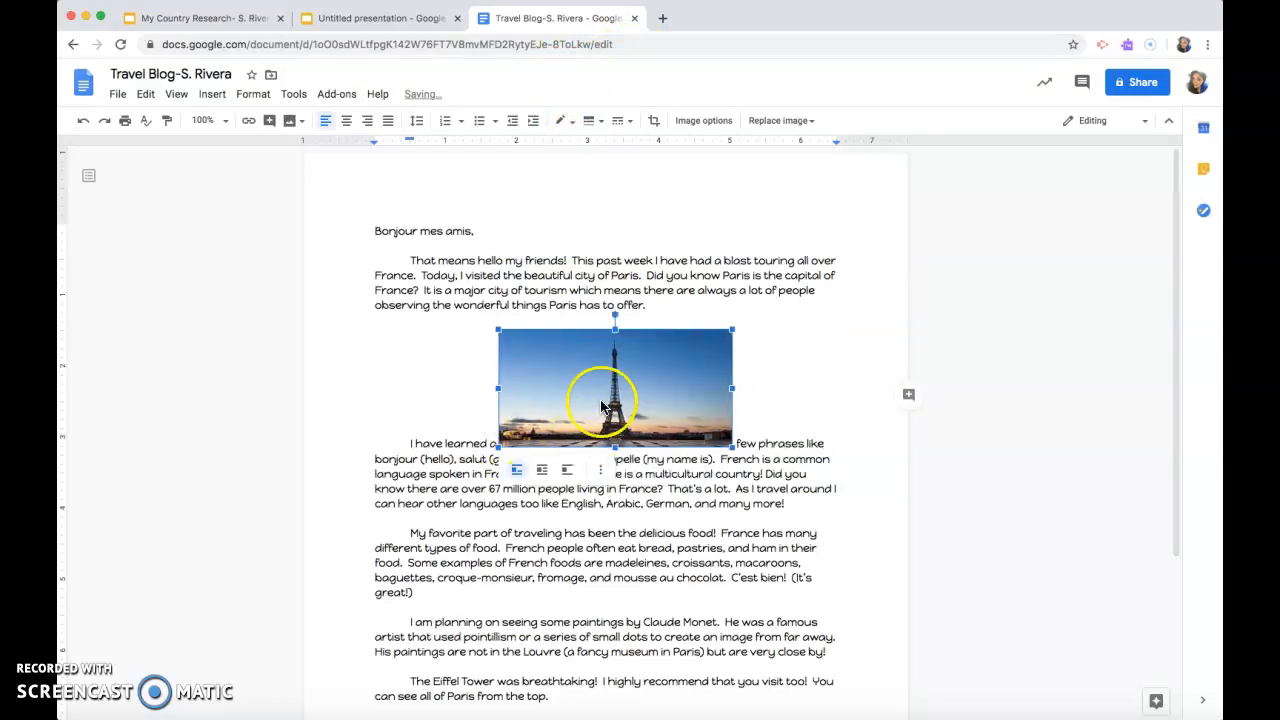
pyautogui.moveTo(711, 573); pyautogui.dragTo(714, 571)
pyautogui.moveTo(593, 563); pyautogui.dragTo(768, 310)
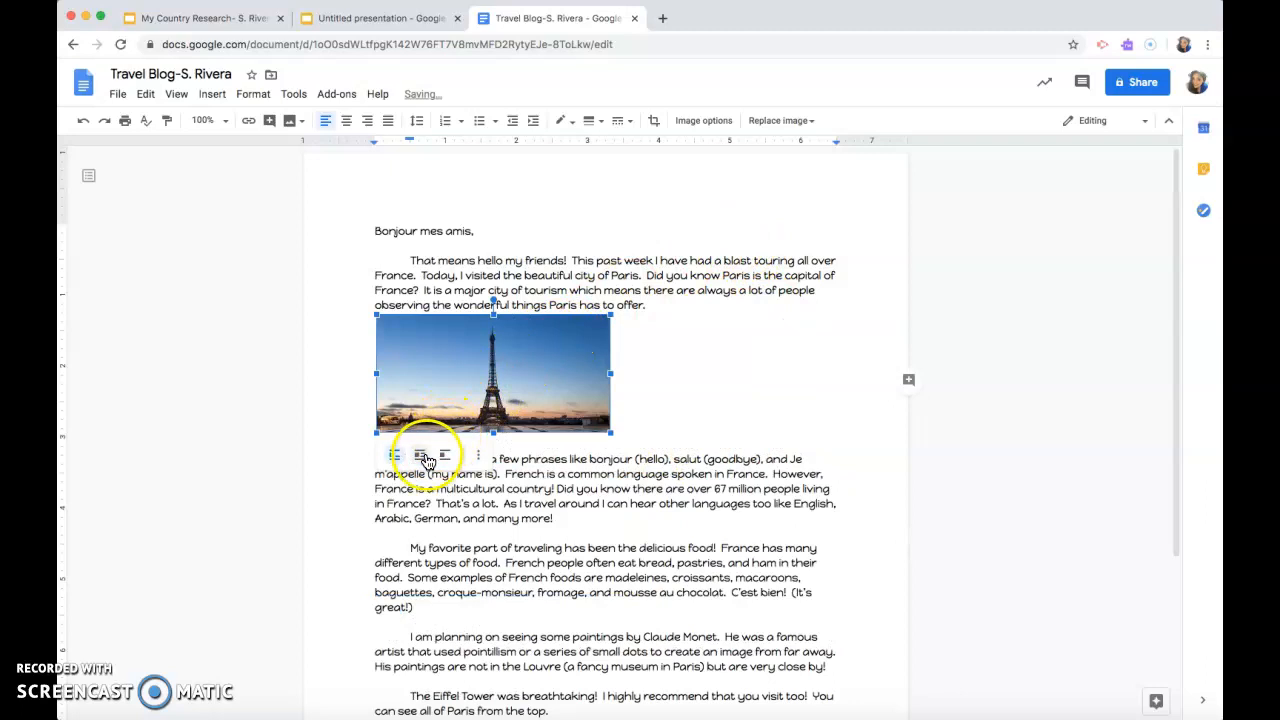
# Set the Eiffel Tower photo's text wrapping to Wrap text
pyautogui.click(397, 458)
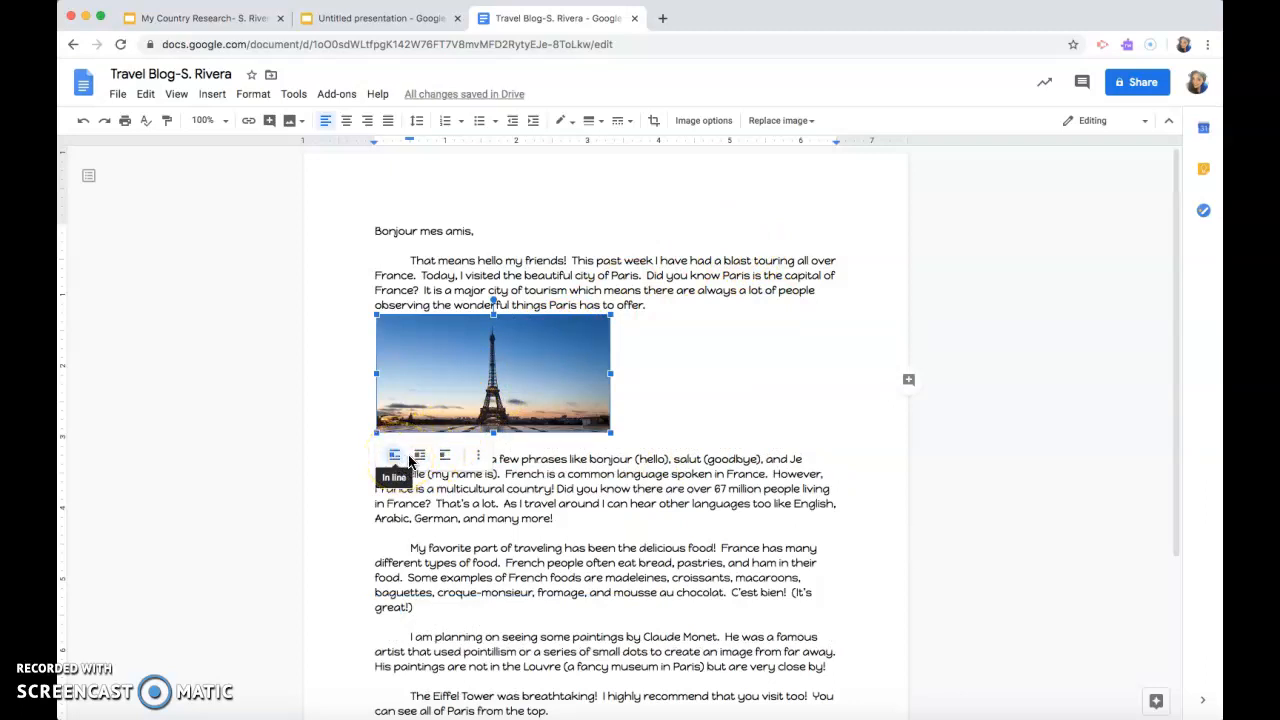
pyautogui.click(447, 458)
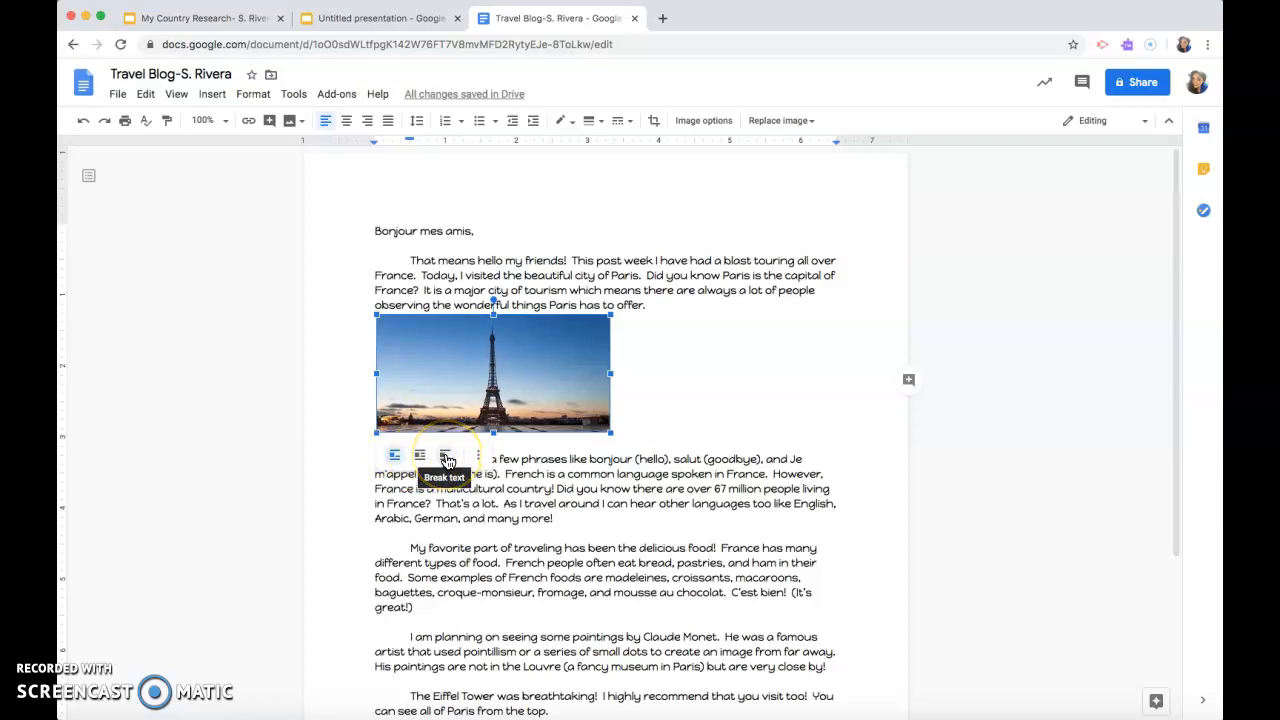
pyautogui.click(421, 457)
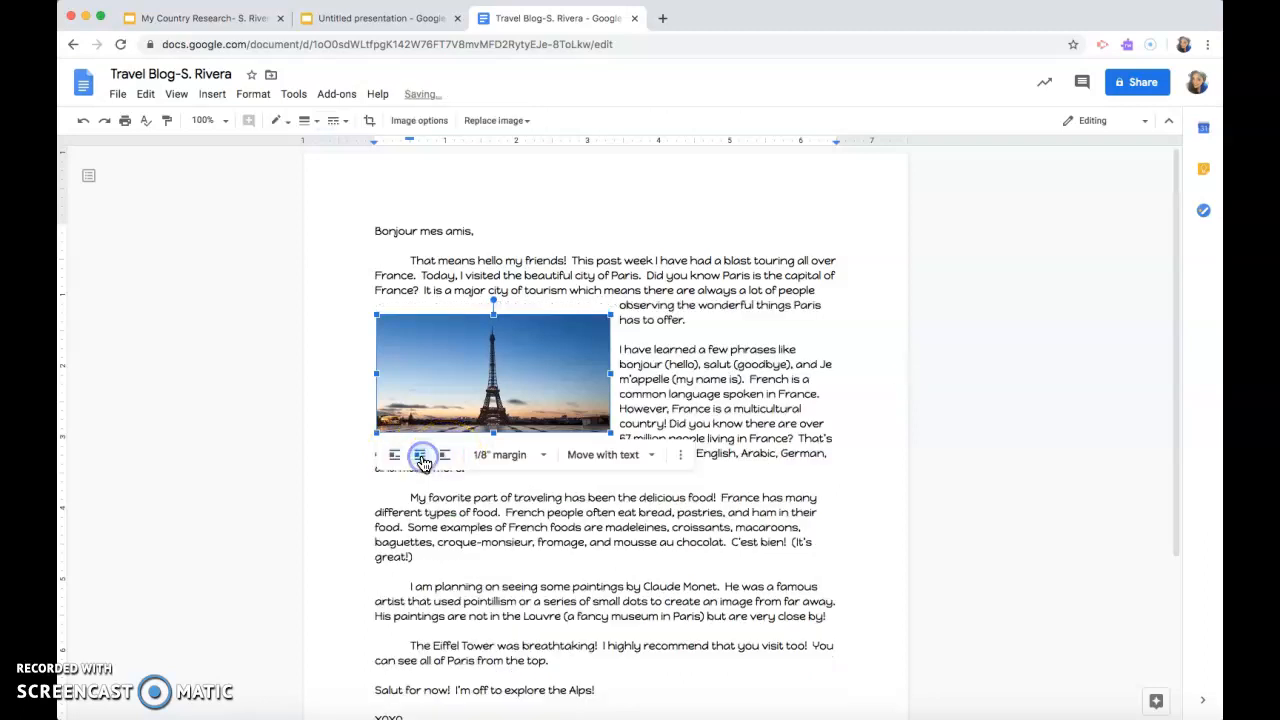
# Place the Eiffel Tower photo beside the first body paragraph and shrink it to fit within the page's right margin
pyautogui.moveTo(481, 384); pyautogui.dragTo(744, 298)
pyautogui.moveTo(740, 276); pyautogui.dragTo(740, 277)
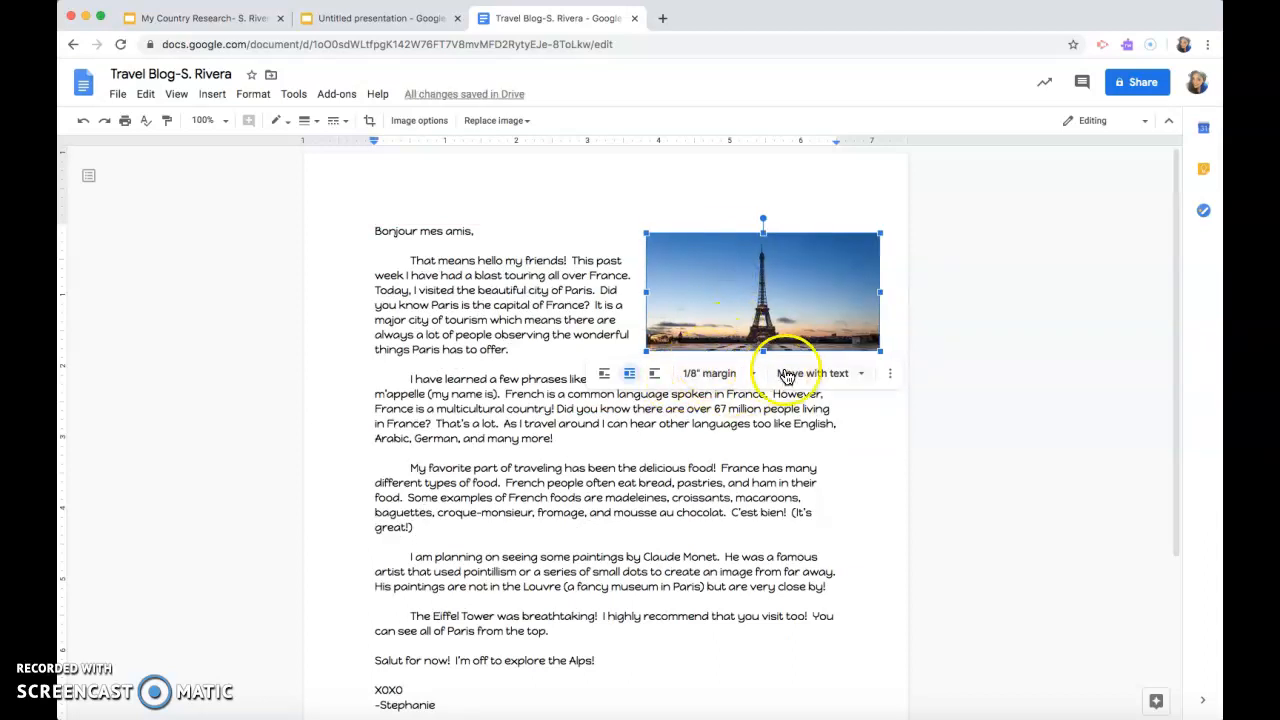
pyautogui.moveTo(880, 350); pyautogui.dragTo(785, 311)
pyautogui.click(965, 291)
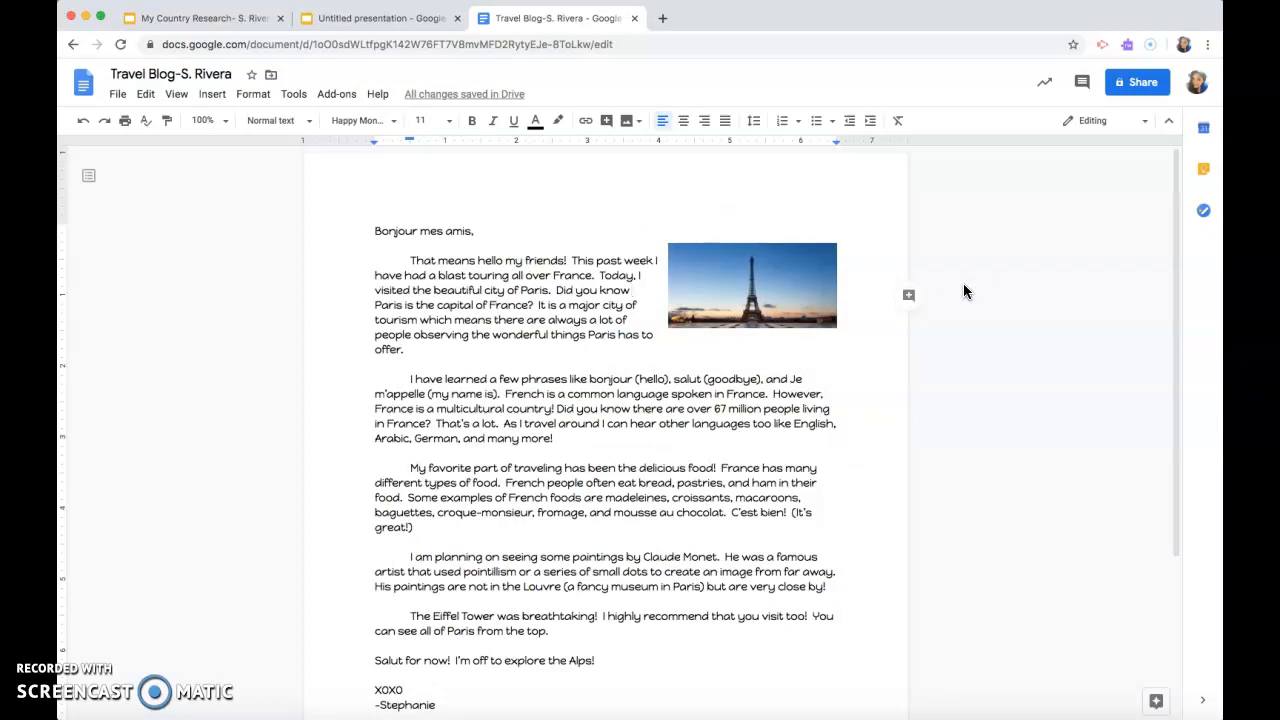
pyautogui.click(756, 288)
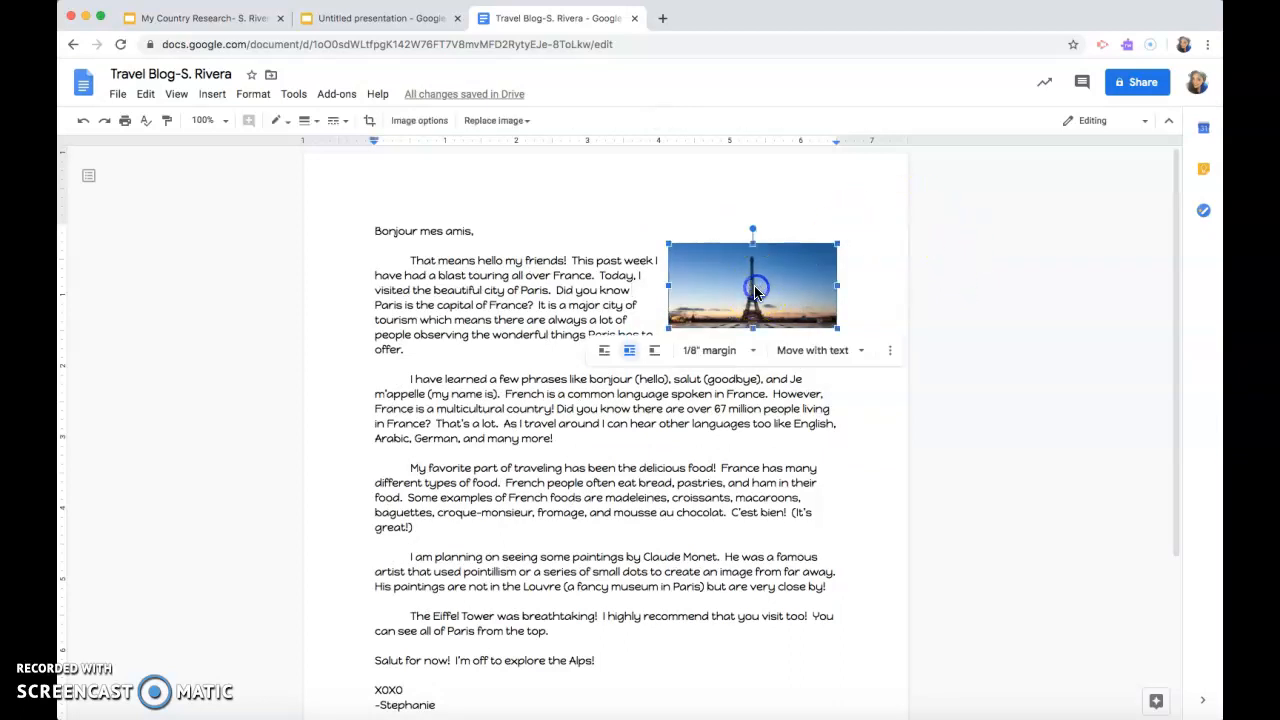
pyautogui.click(966, 288)
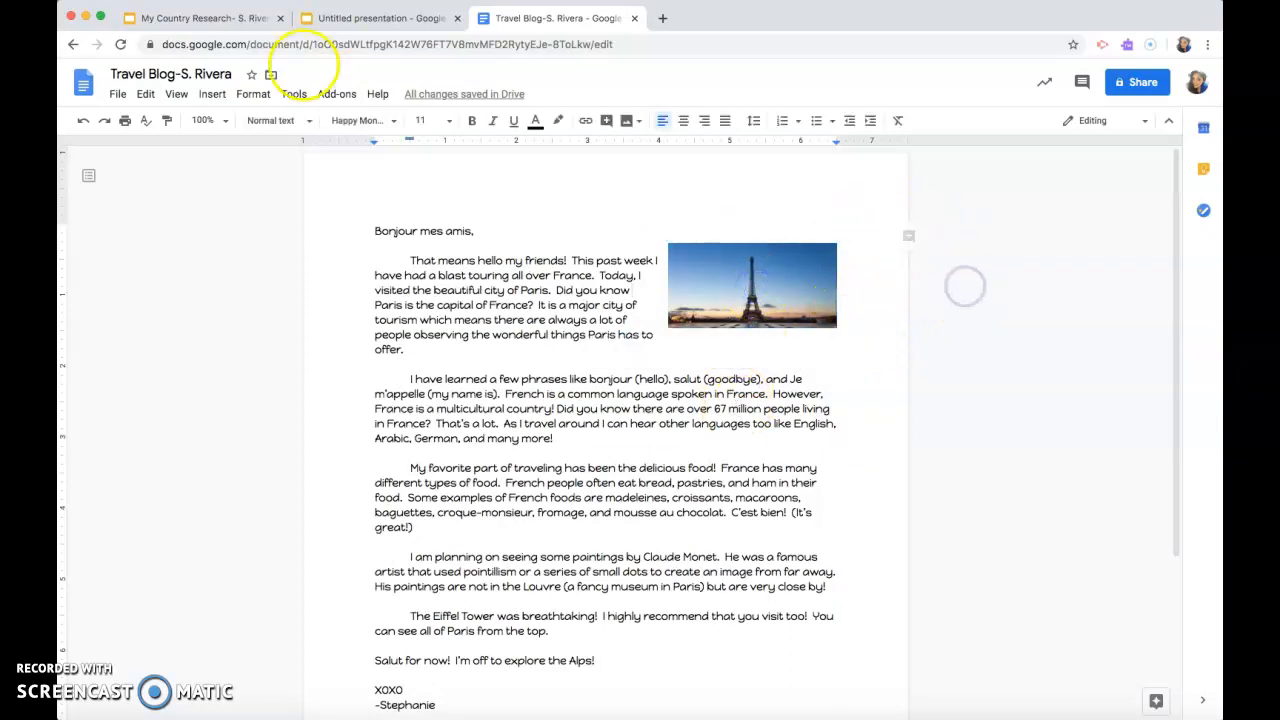
# Search the web for images of "French Flag" to insert into the document
pyautogui.click(213, 95)
pyautogui.moveTo(355, 120)
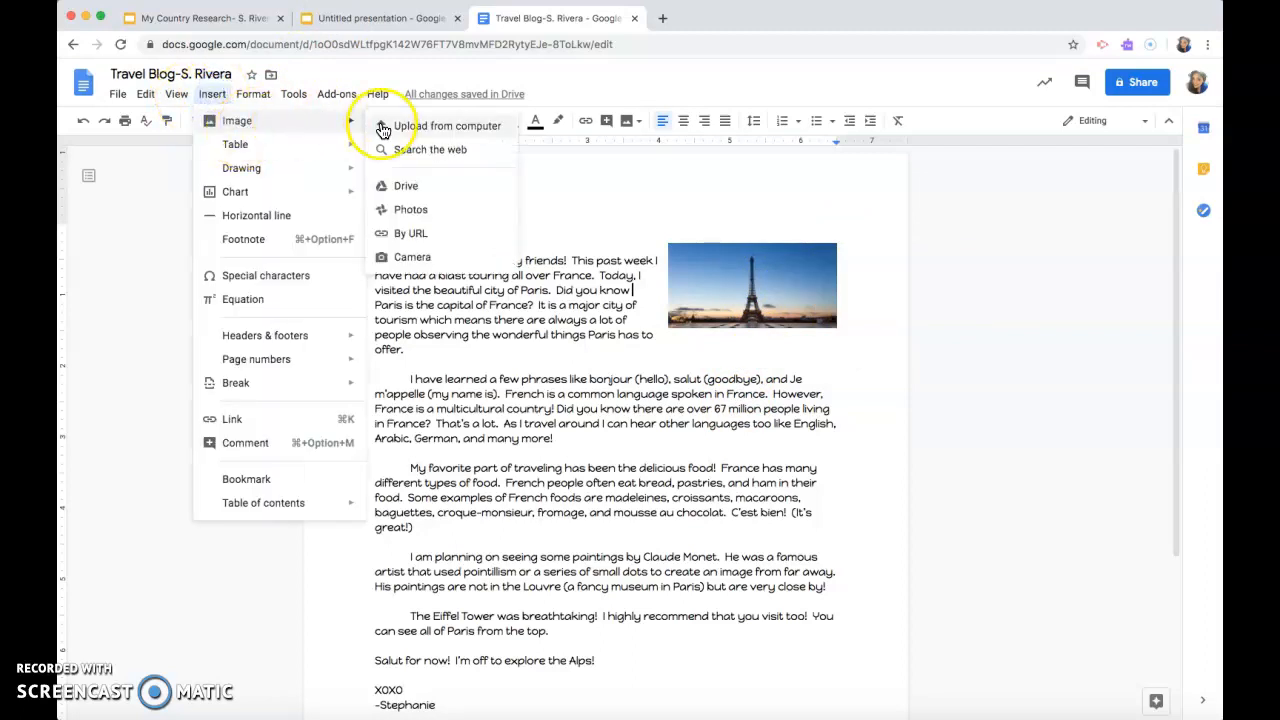
pyautogui.click(453, 150)
pyautogui.moveTo(1060, 131); pyautogui.dragTo(990, 122)
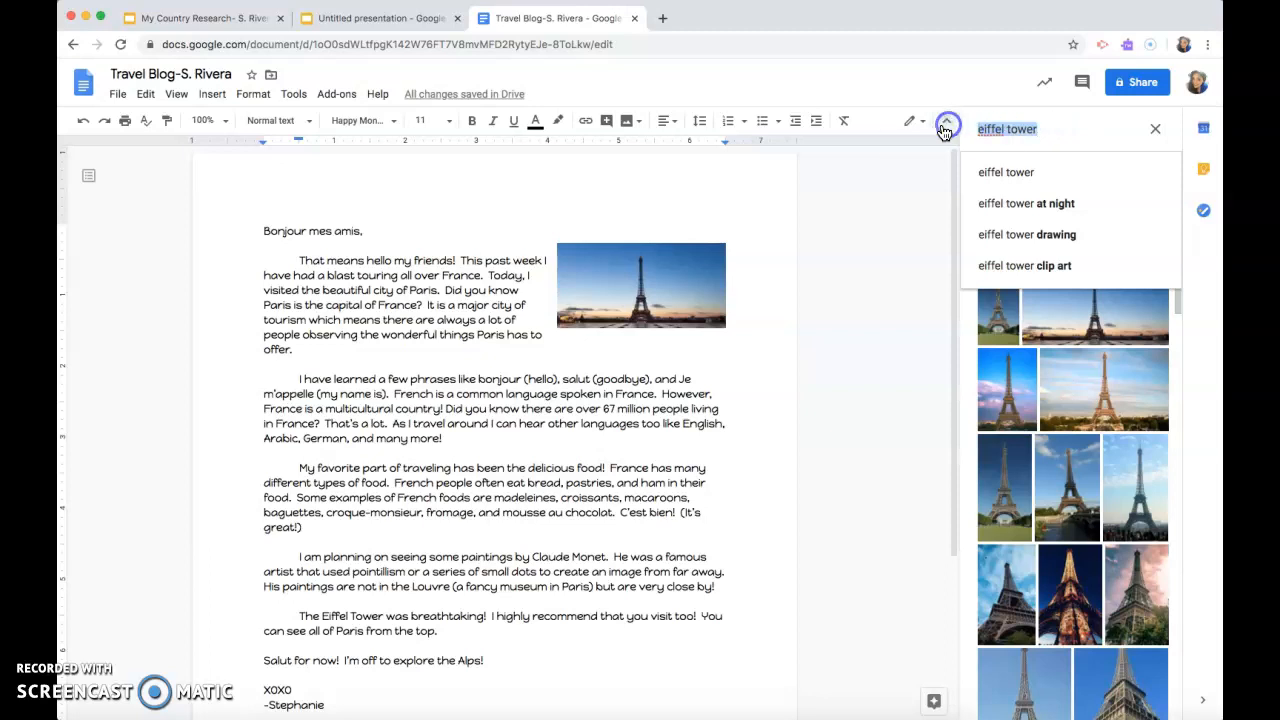
pyautogui.press('BackSpace')
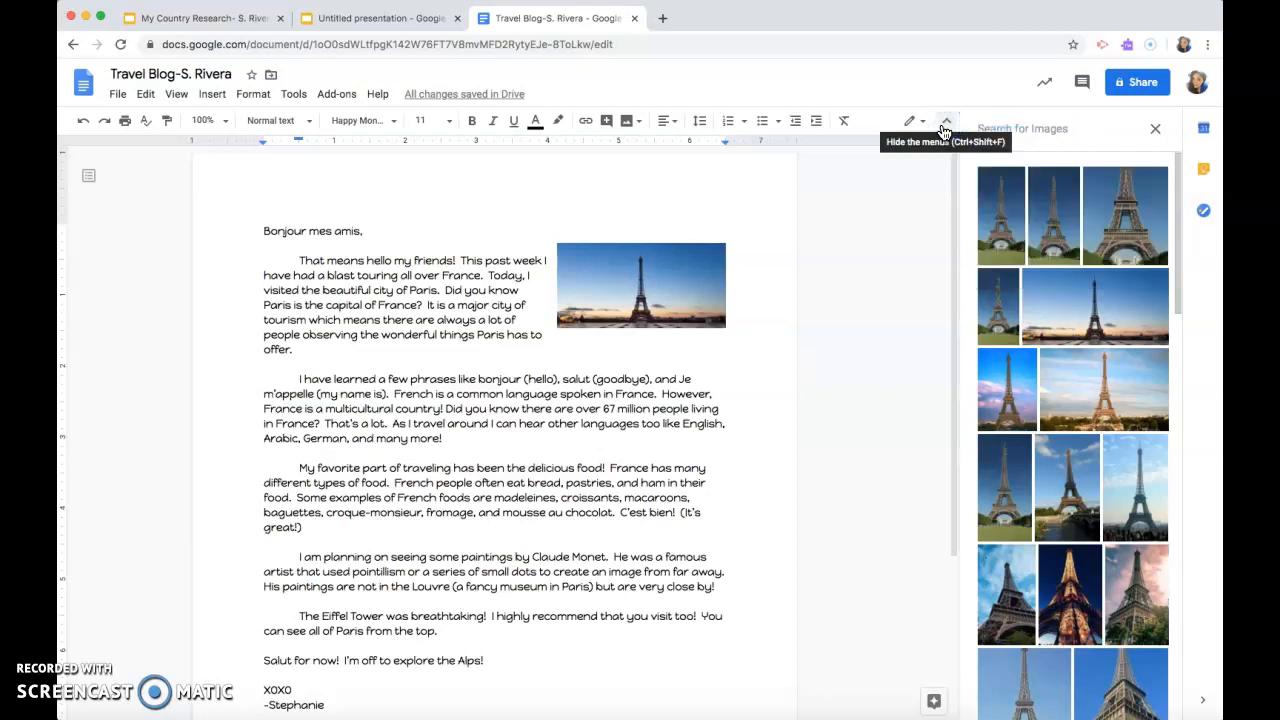
pyautogui.write('F')
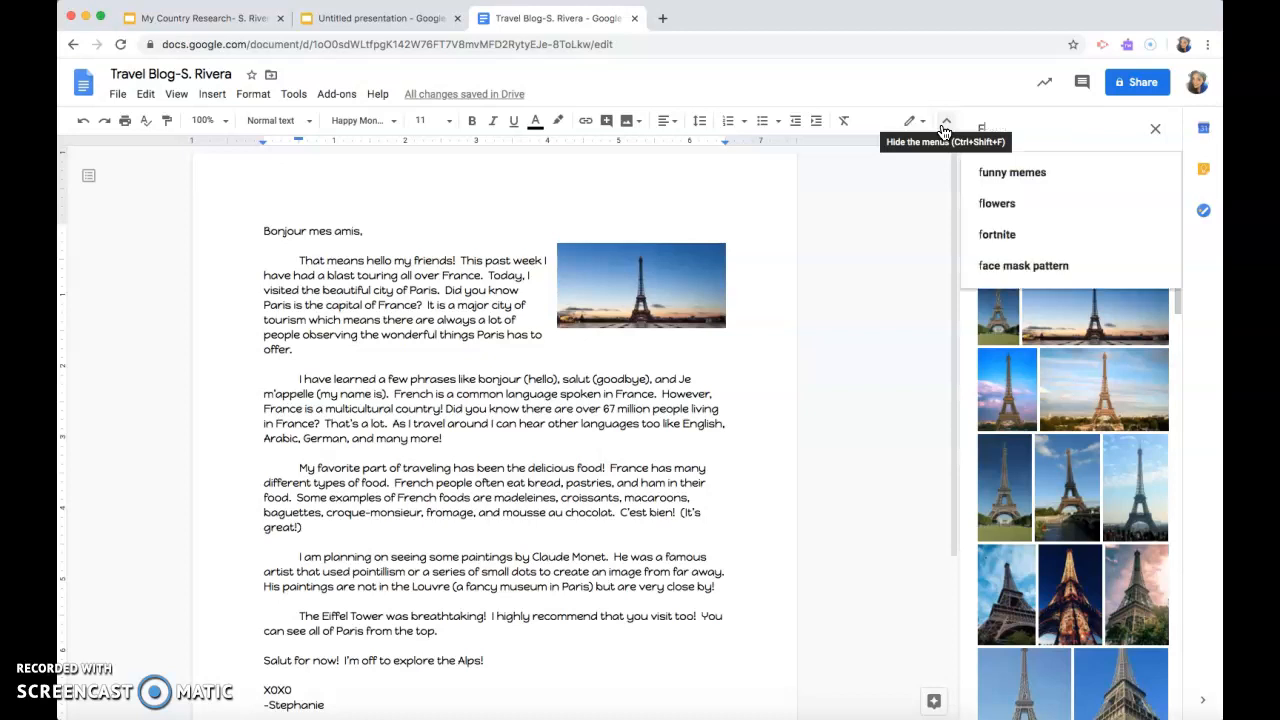
pyautogui.write('rench Fl')
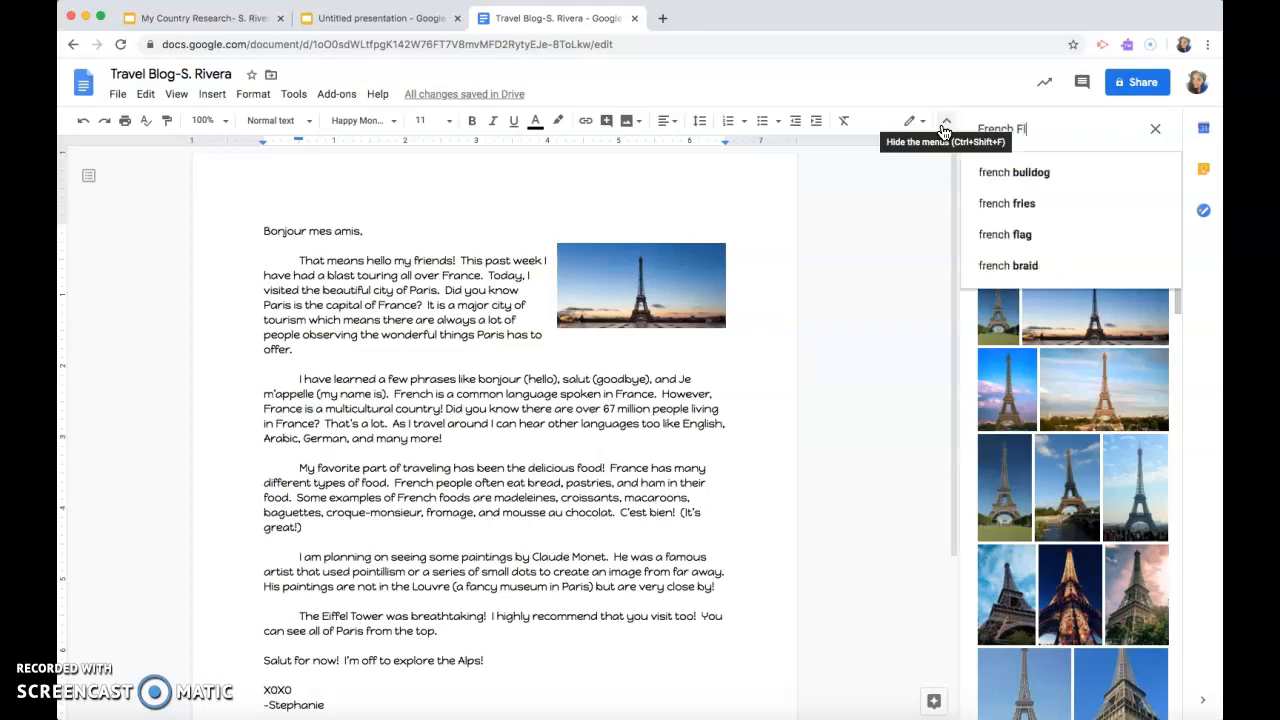
pyautogui.write('ag')
pyautogui.press('Return')
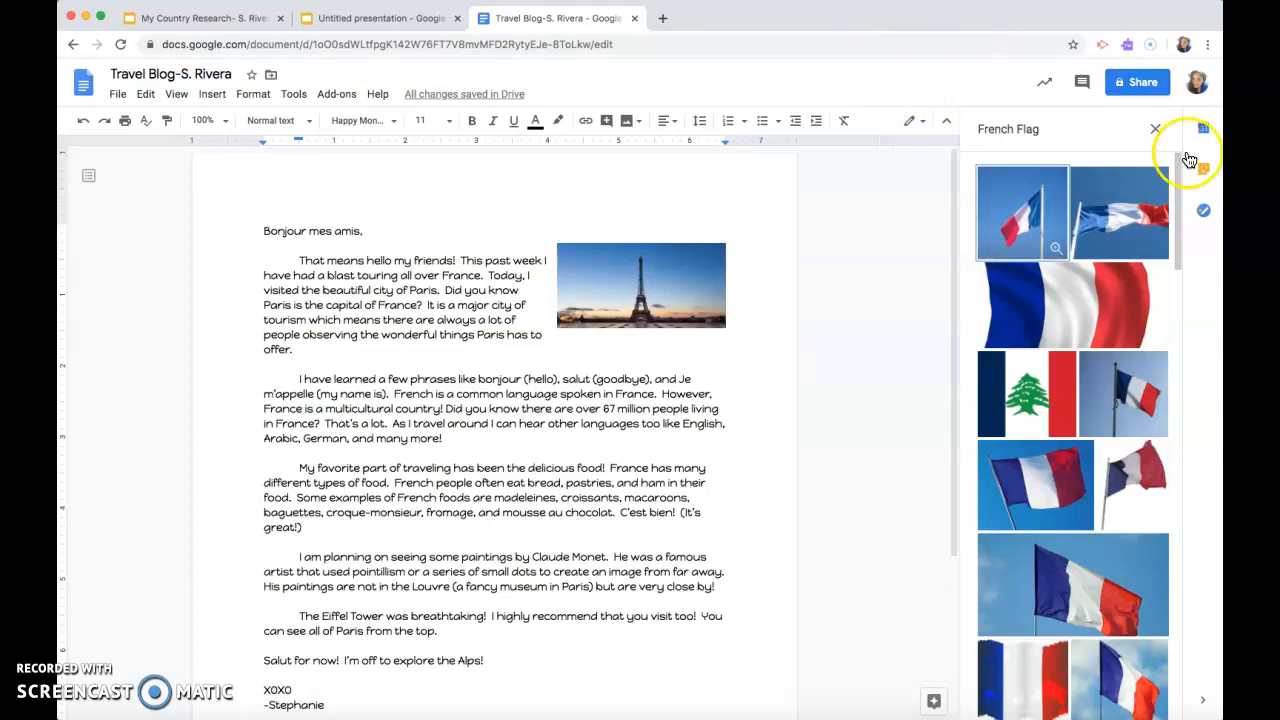
# Insert only the photo of the French flag waving against a plain deep-blue sky from the image results
pyautogui.scroll(-1, 1080, 560)
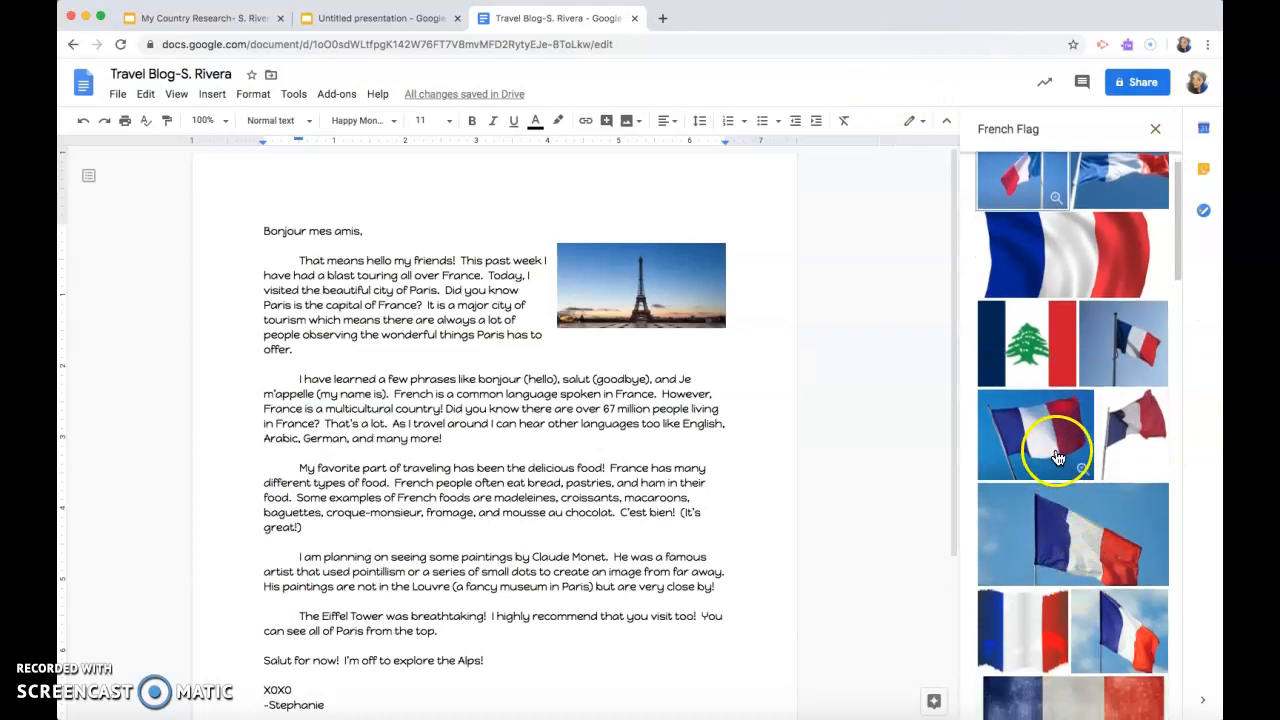
pyautogui.click(1057, 457)
pyautogui.click(1140, 628)
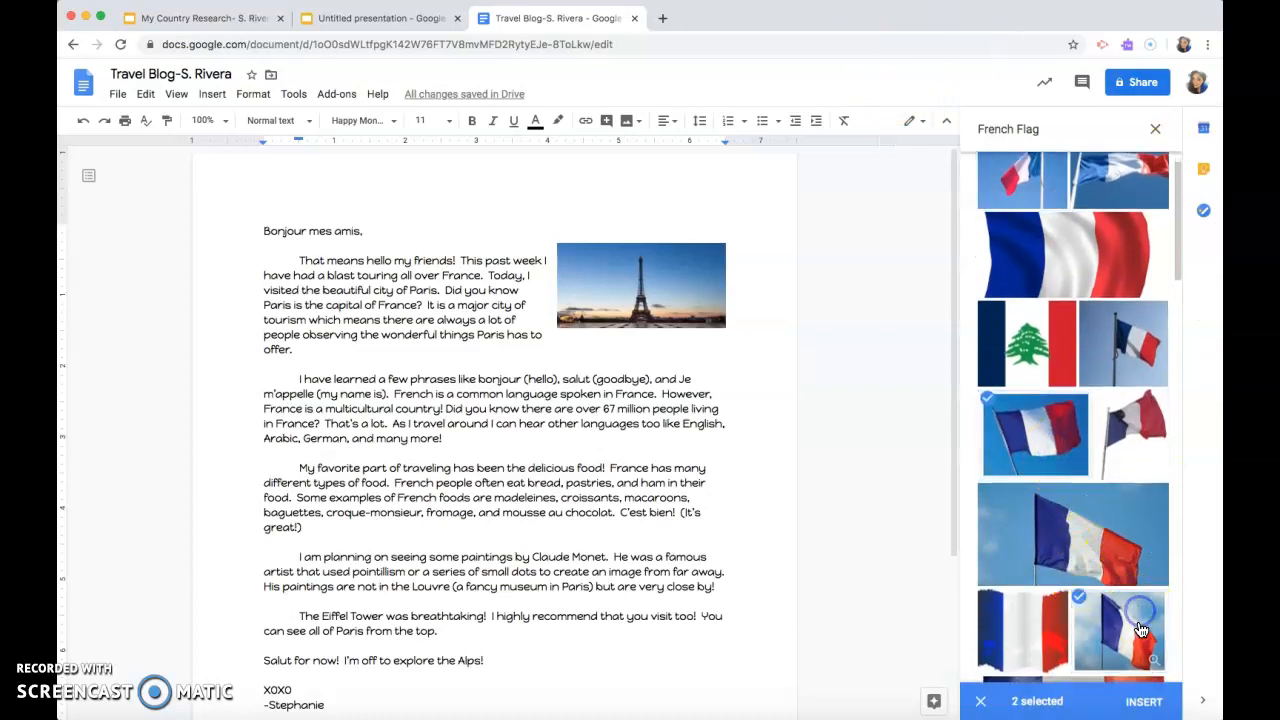
pyautogui.click(1140, 628)
pyautogui.click(1143, 701)
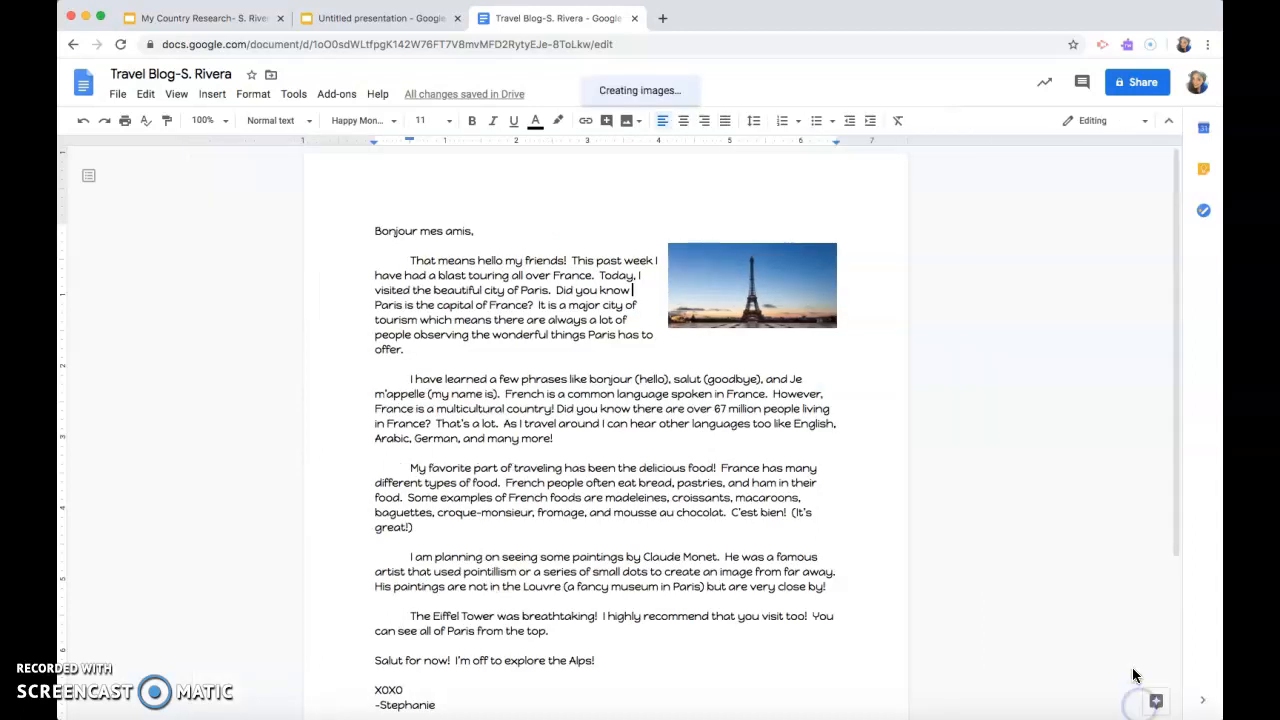
# Shrink the French flag photo to about 1.7 inches wide and set its text wrapping to Wrap text
pyautogui.click(632, 372)
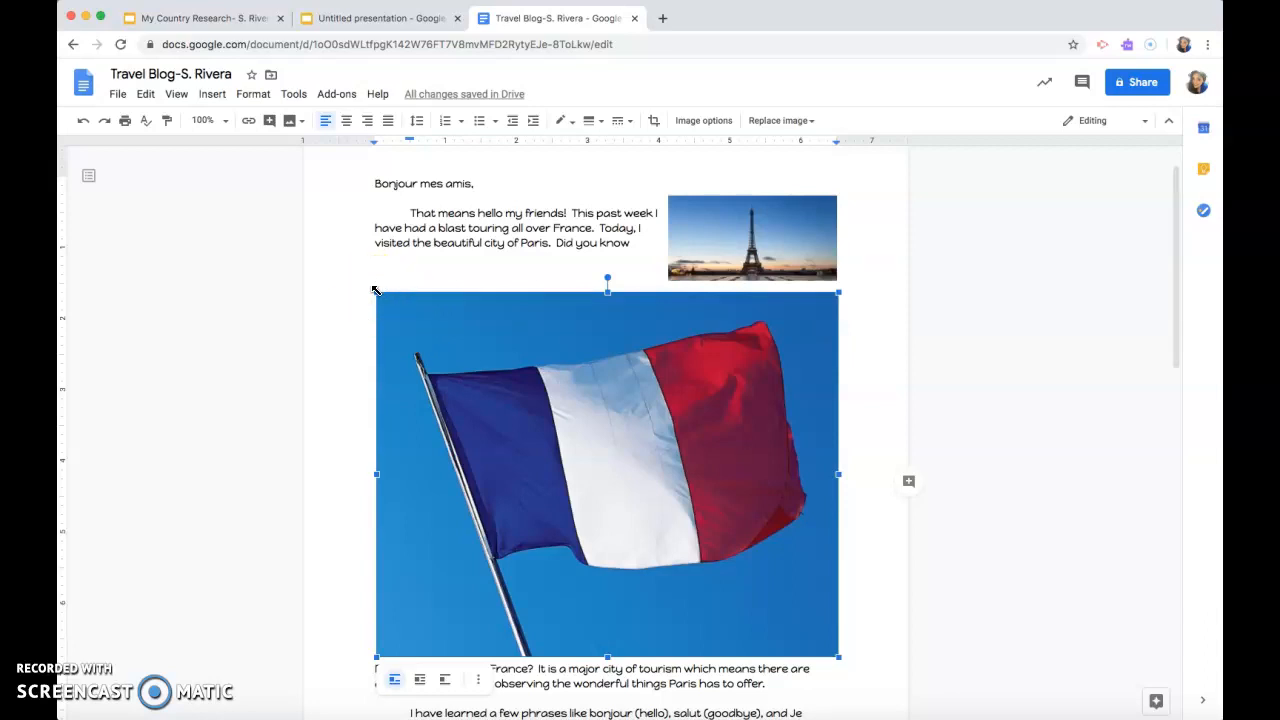
pyautogui.moveTo(392, 306); pyautogui.dragTo(773, 580)
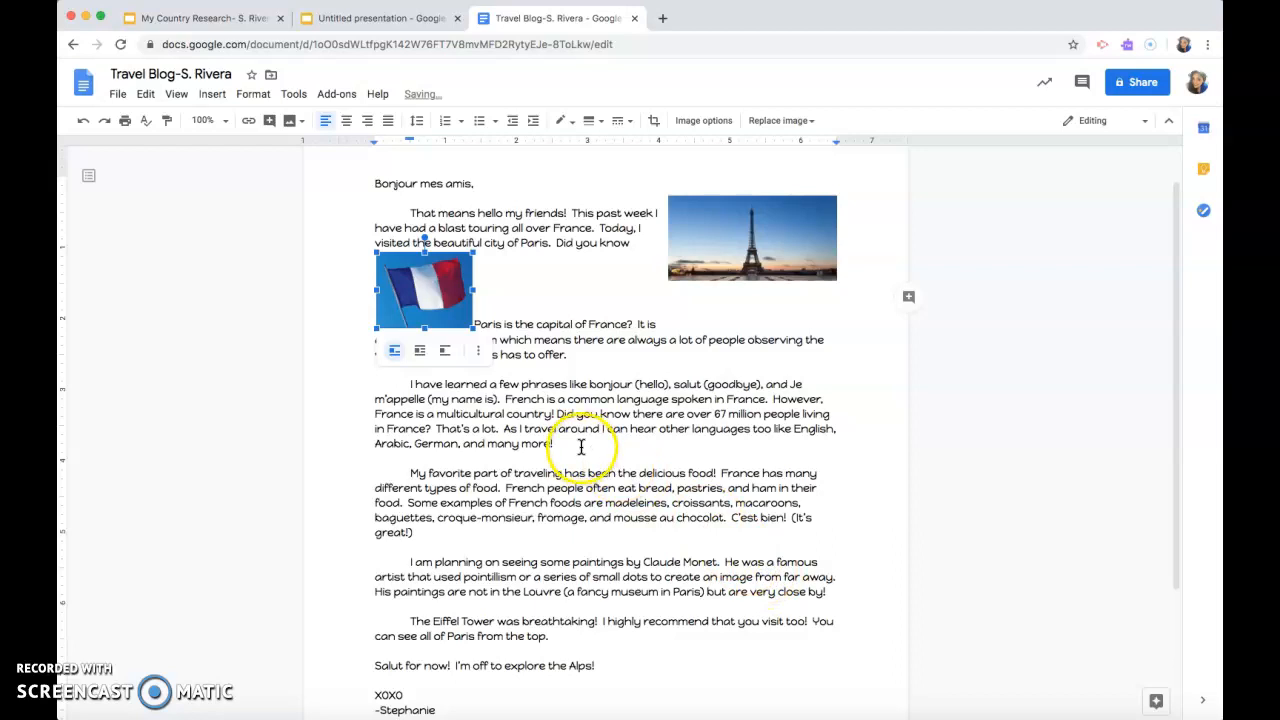
pyautogui.moveTo(474, 328); pyautogui.dragTo(541, 393)
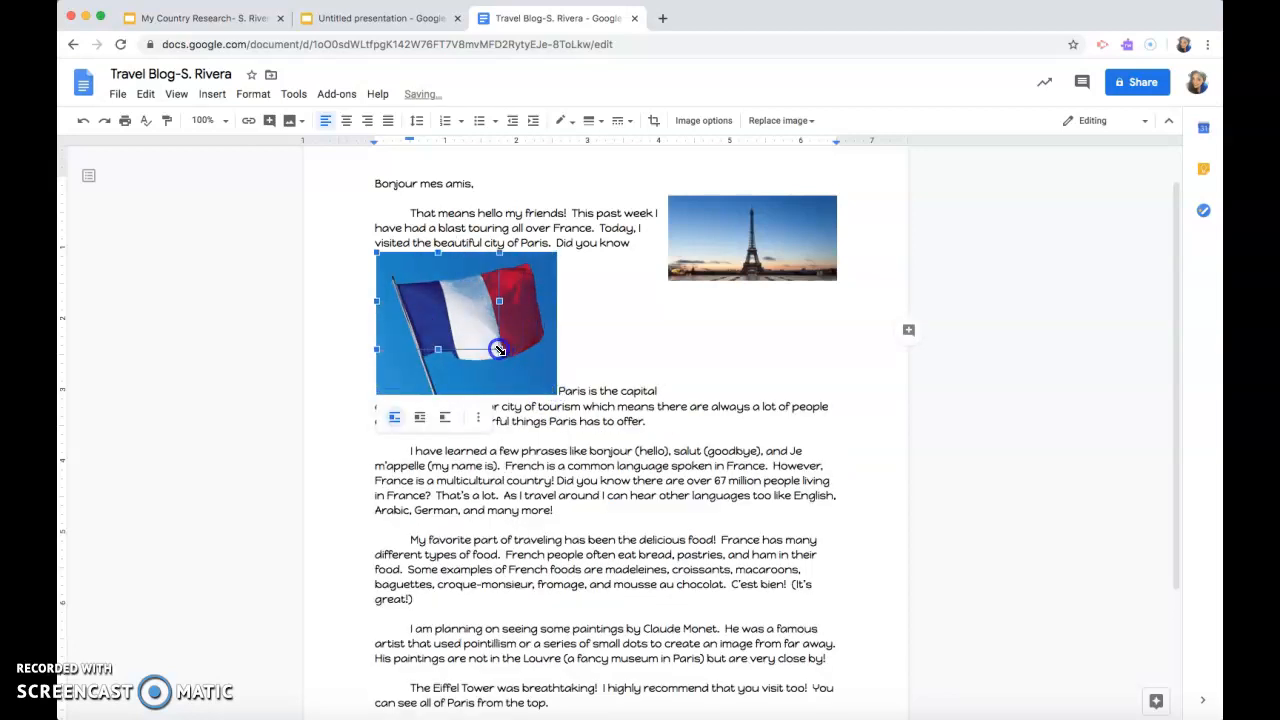
pyautogui.moveTo(499, 349); pyautogui.dragTo(499, 349)
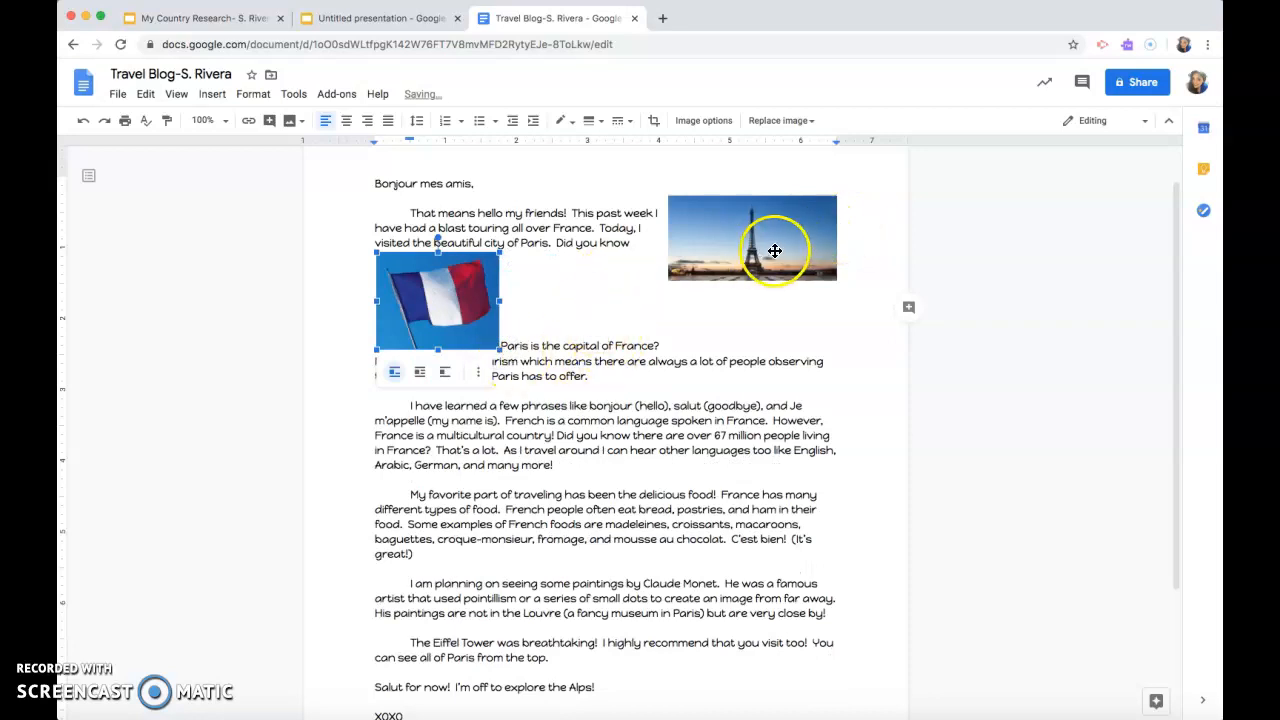
pyautogui.click(420, 372)
# Move the Eiffel Tower photo beside the last two body paragraphs and the French flag to the right of the first body paragraph
pyautogui.moveTo(748, 265); pyautogui.dragTo(755, 549)
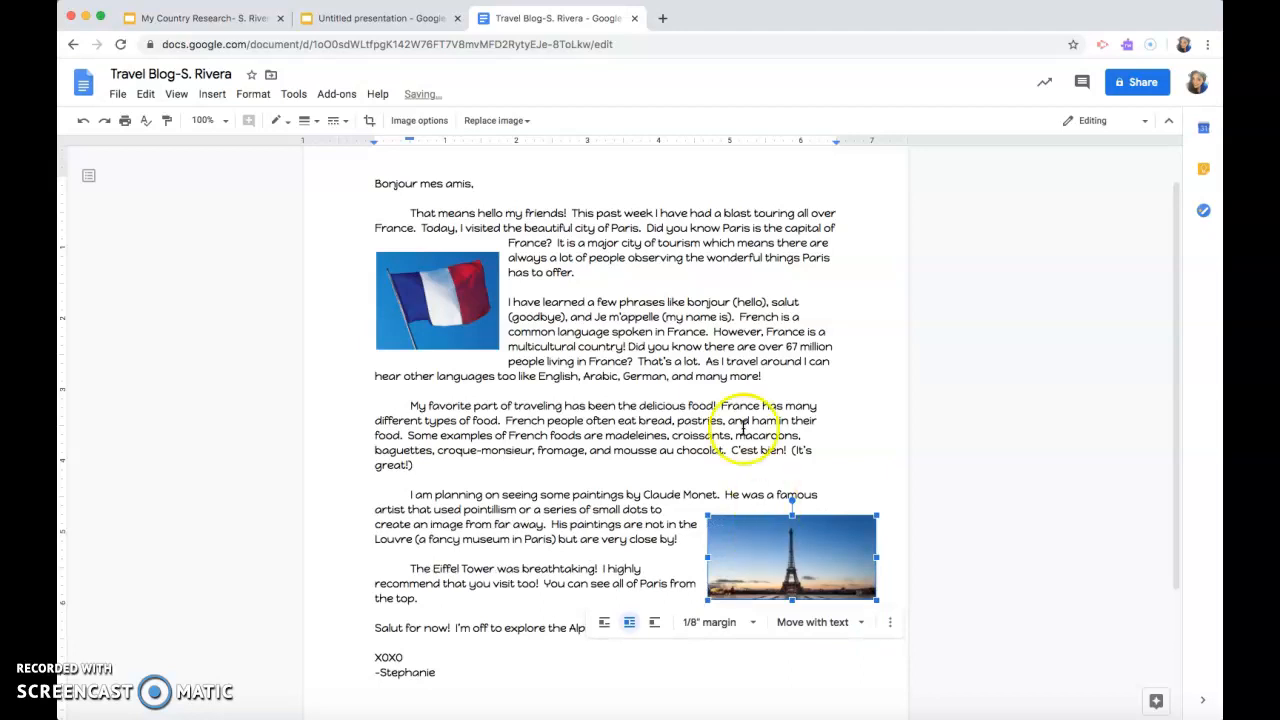
pyautogui.moveTo(471, 305); pyautogui.dragTo(843, 244)
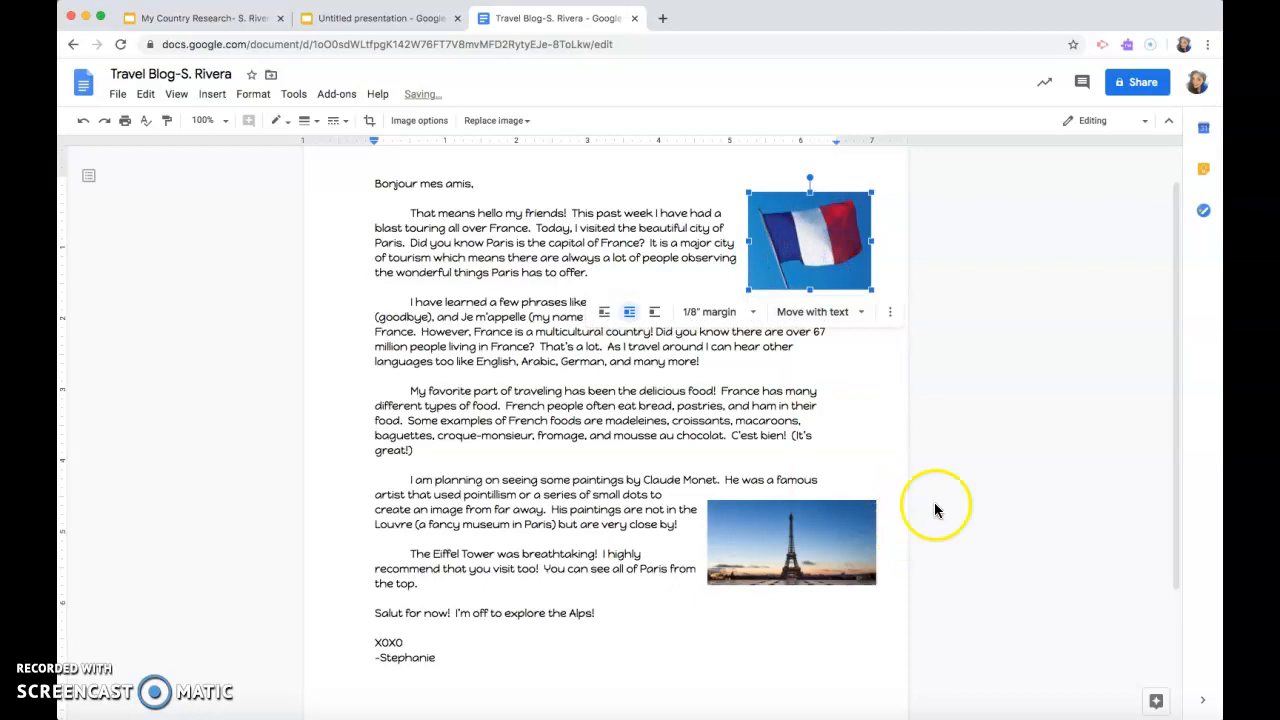
pyautogui.click(1008, 460)
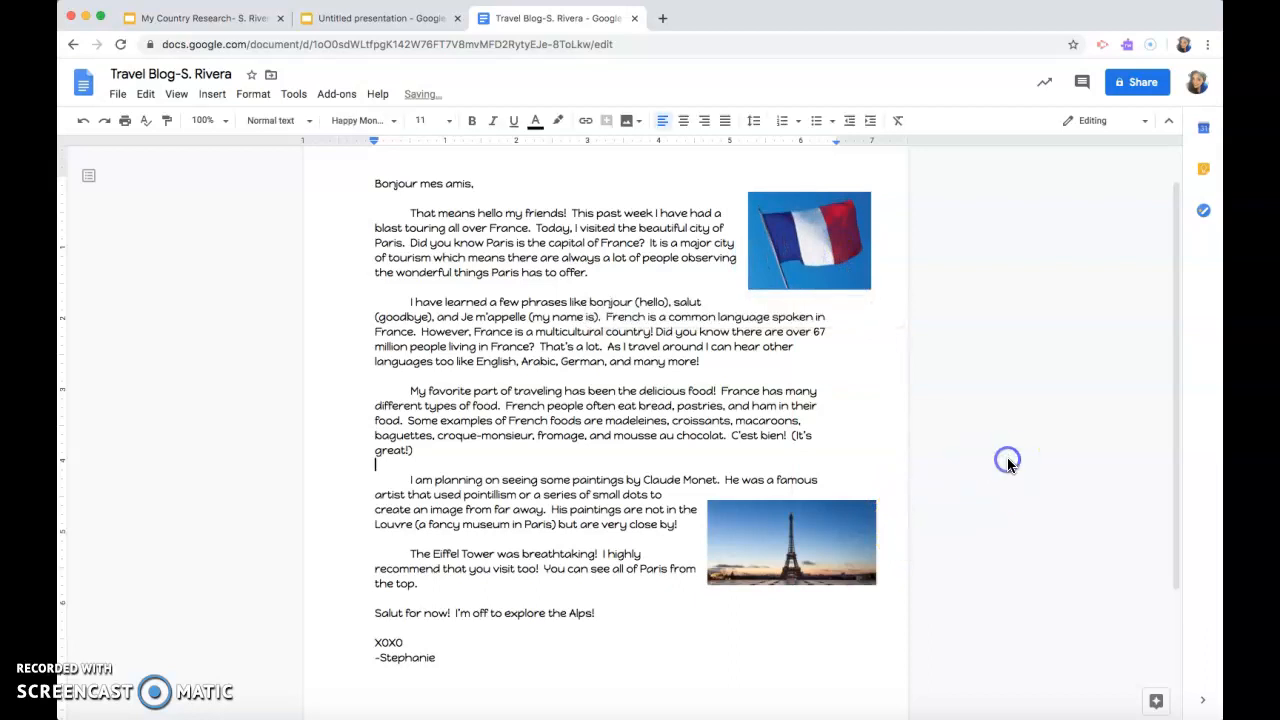
# Search the web for images of "French alps" to insert into the document
pyautogui.click(222, 94)
pyautogui.moveTo(357, 120)
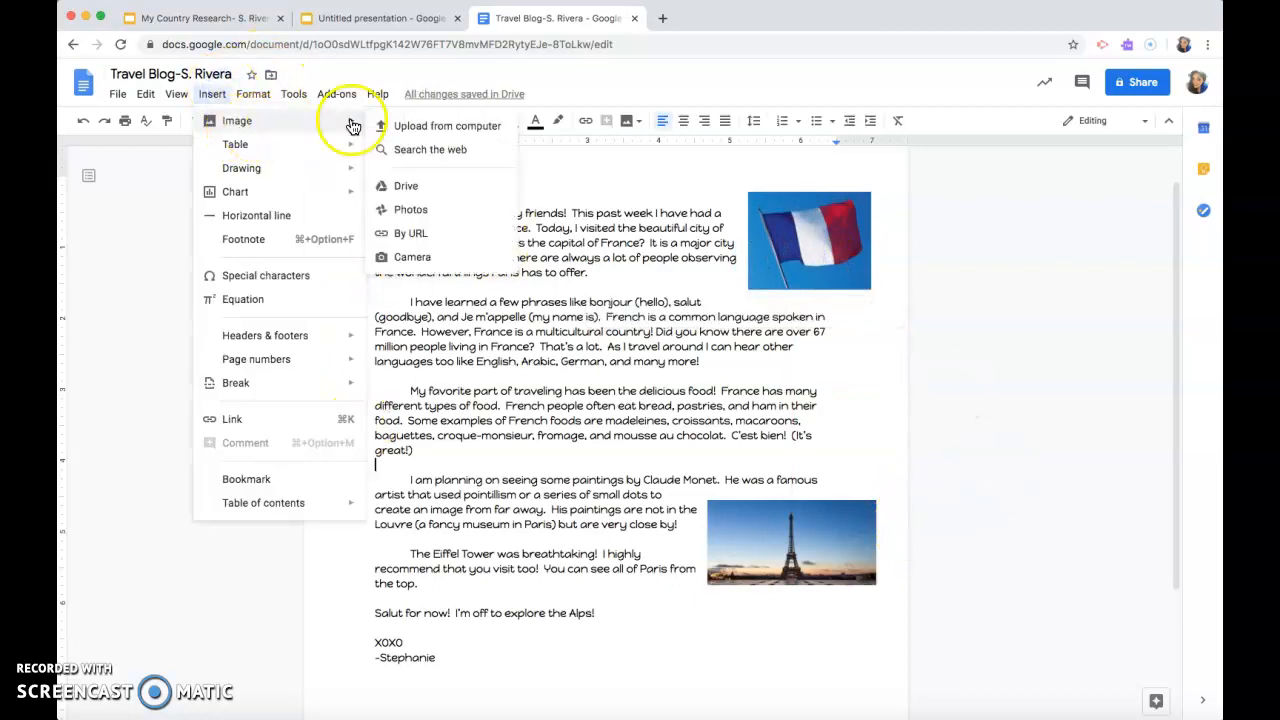
pyautogui.click(457, 150)
pyautogui.click(1090, 127)
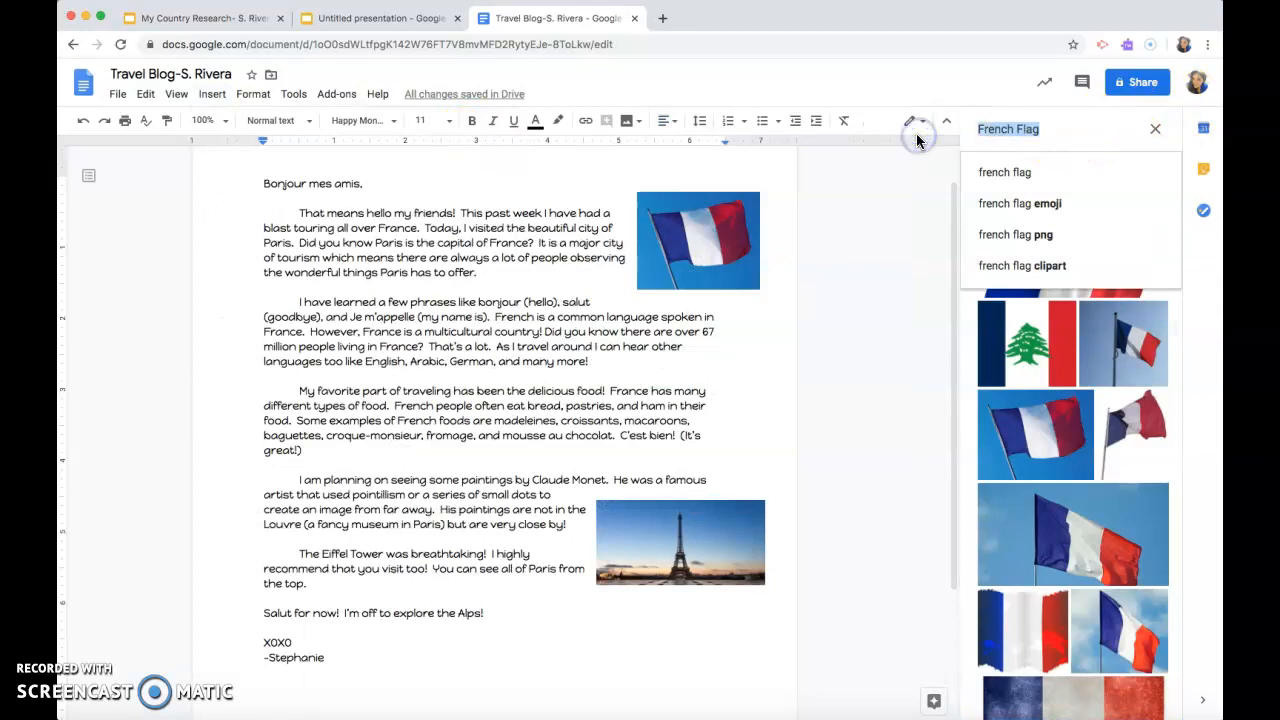
pyautogui.write('French a')
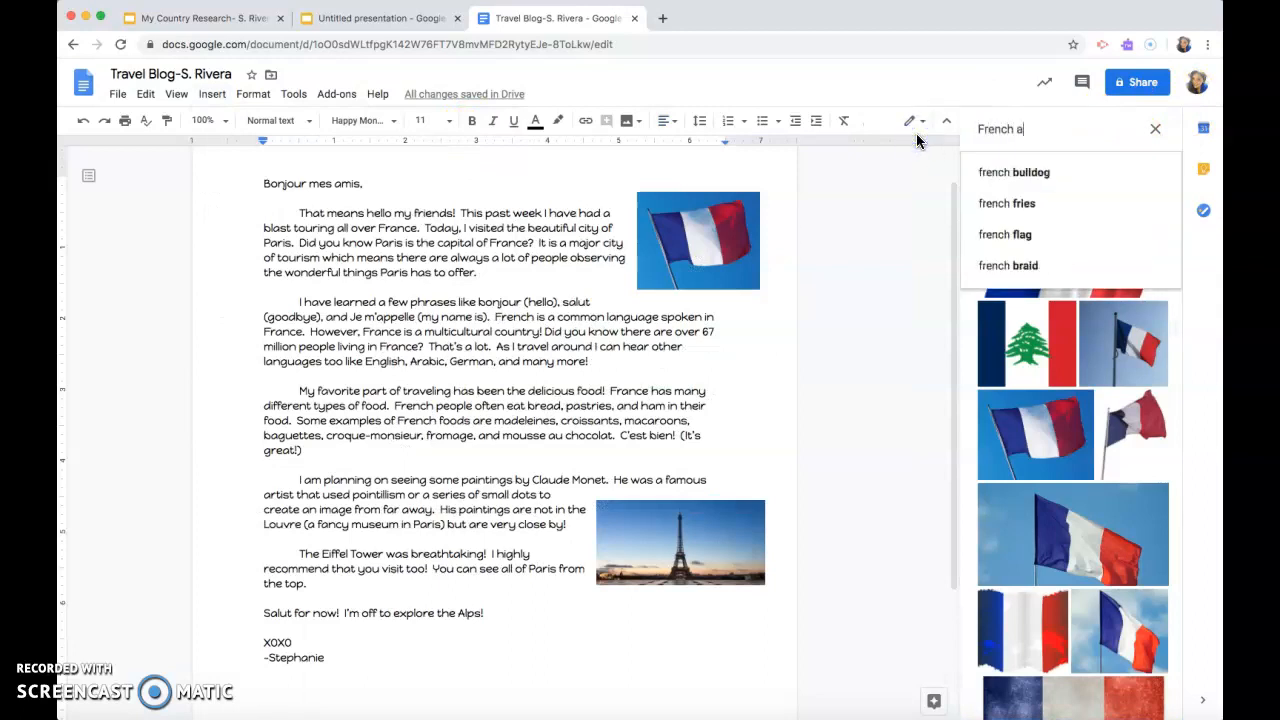
pyautogui.write('lp')
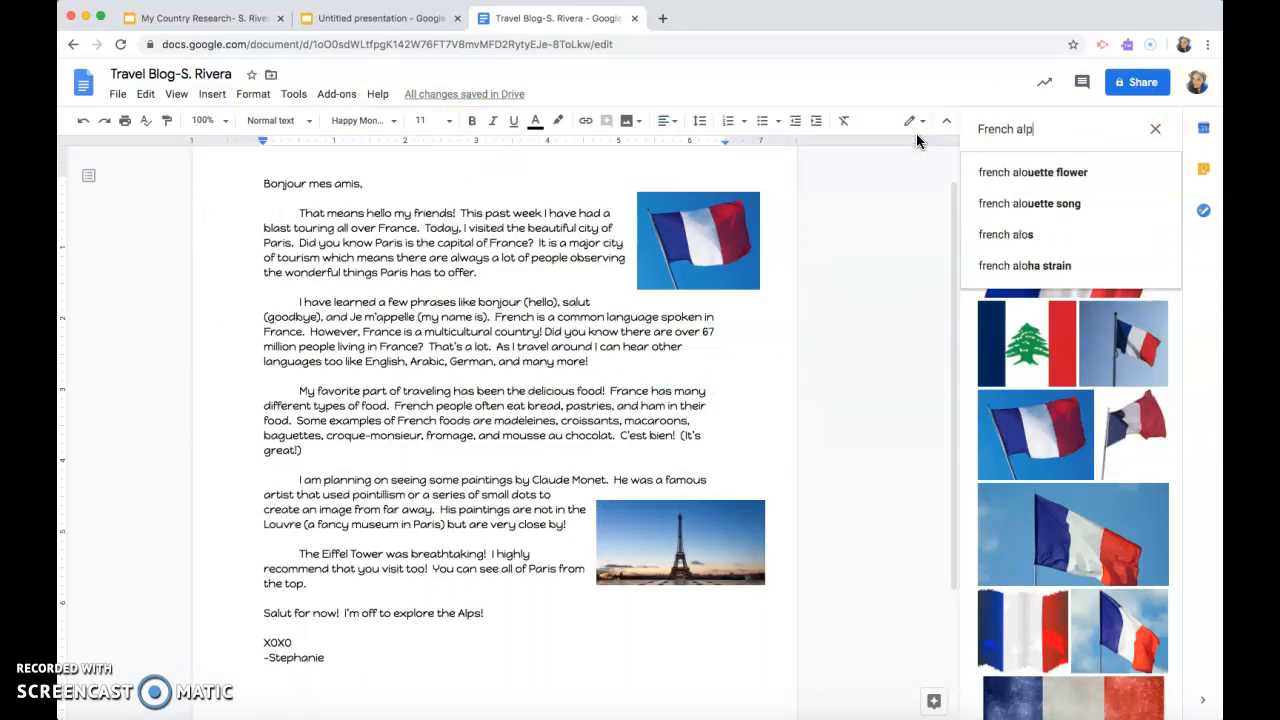
pyautogui.write('s')
pyautogui.press('Return')
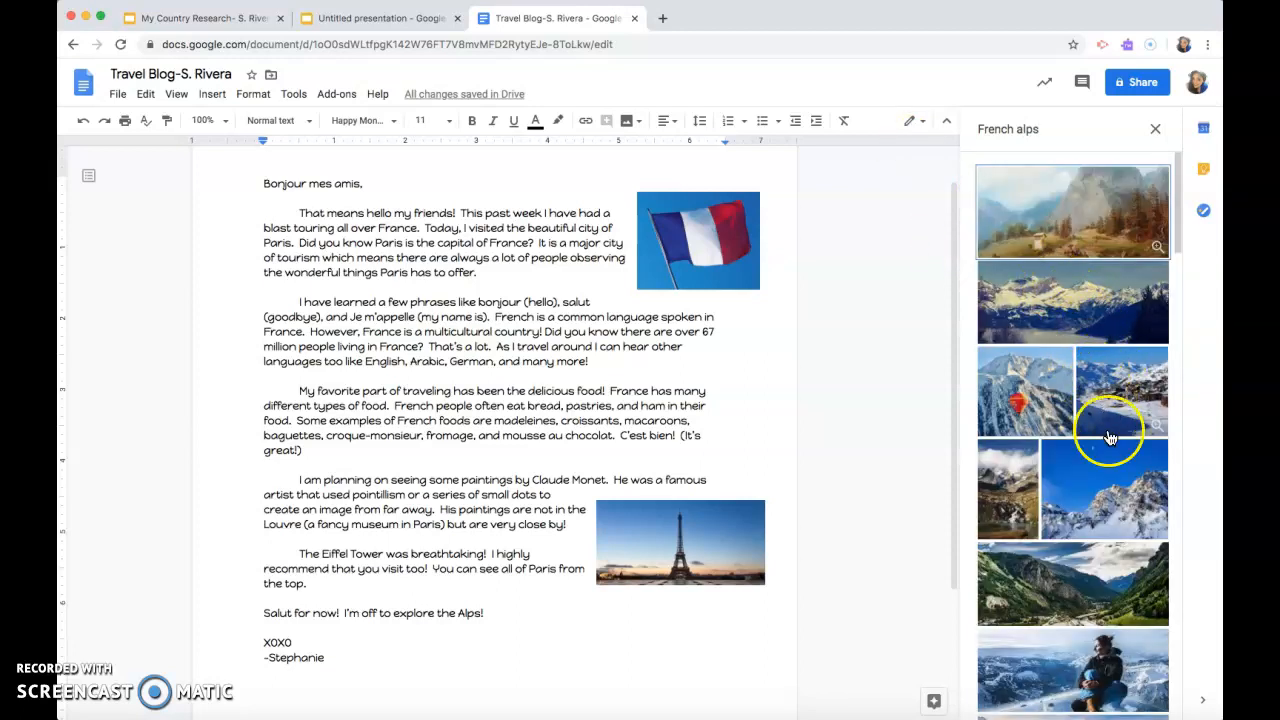
# Try to insert the photo of snowy peaks under a deep-blue sky from the French alps results
pyautogui.click(1100, 478)
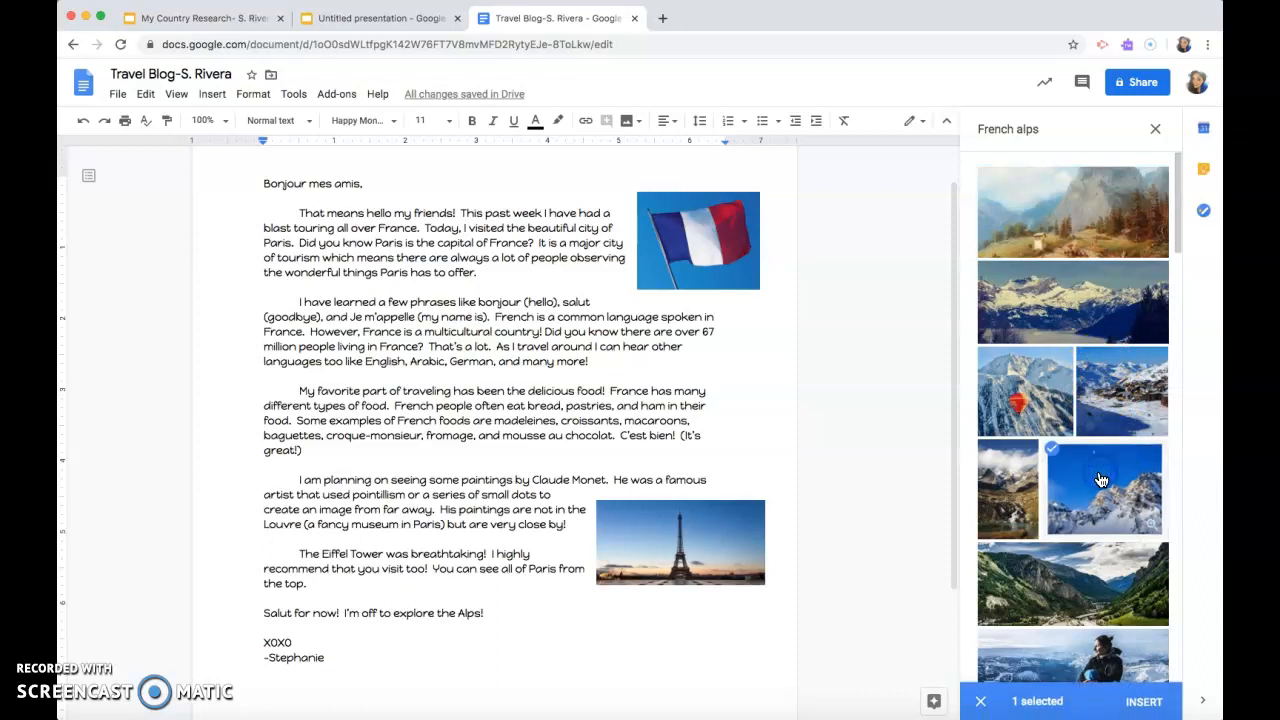
pyautogui.click(1185, 700)
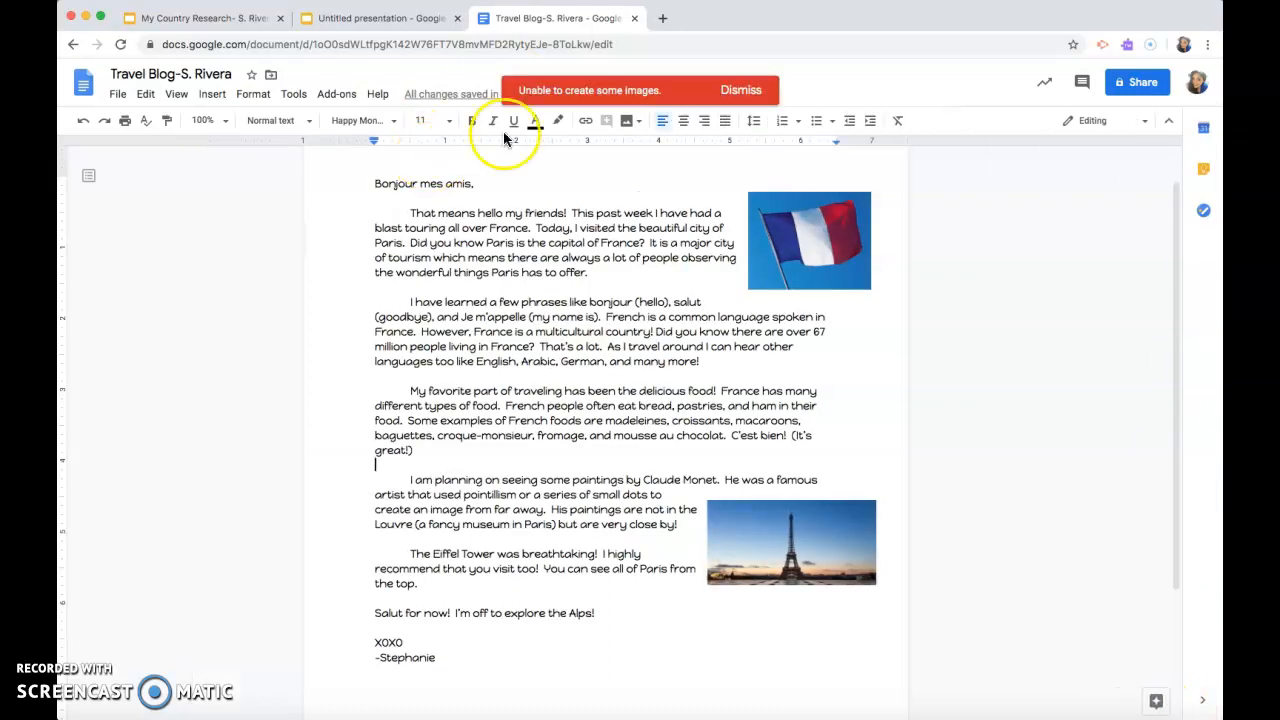
pyautogui.click(742, 92)
# Reopen the web image search and look through the French alps results for another mountain photo
pyautogui.click(212, 94)
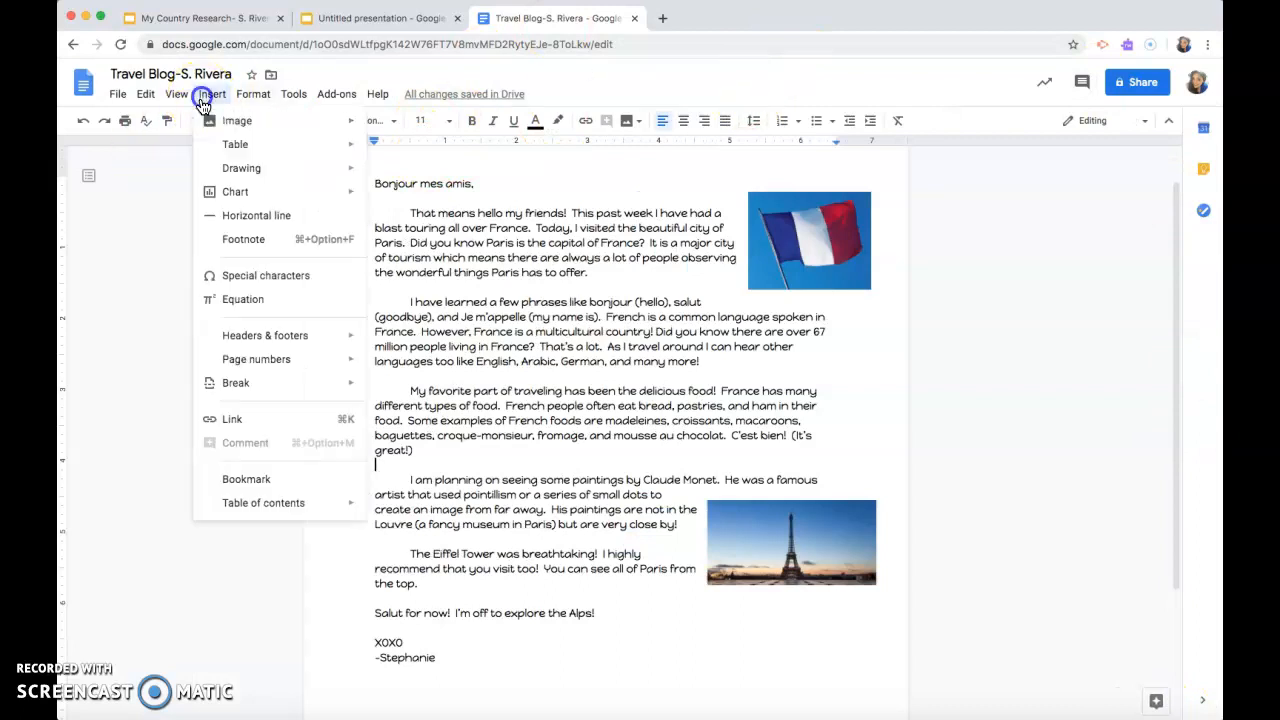
pyautogui.moveTo(251, 122)
pyautogui.click(440, 149)
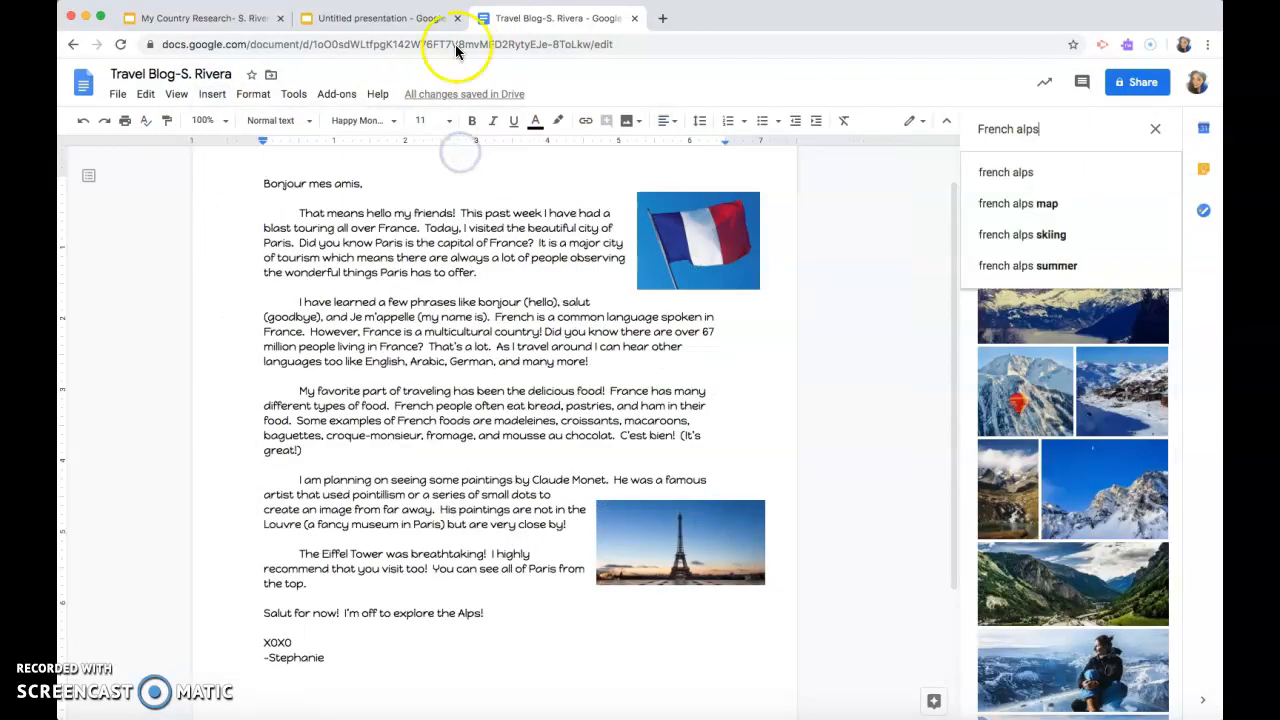
pyautogui.scroll(-5, 1140, 490)
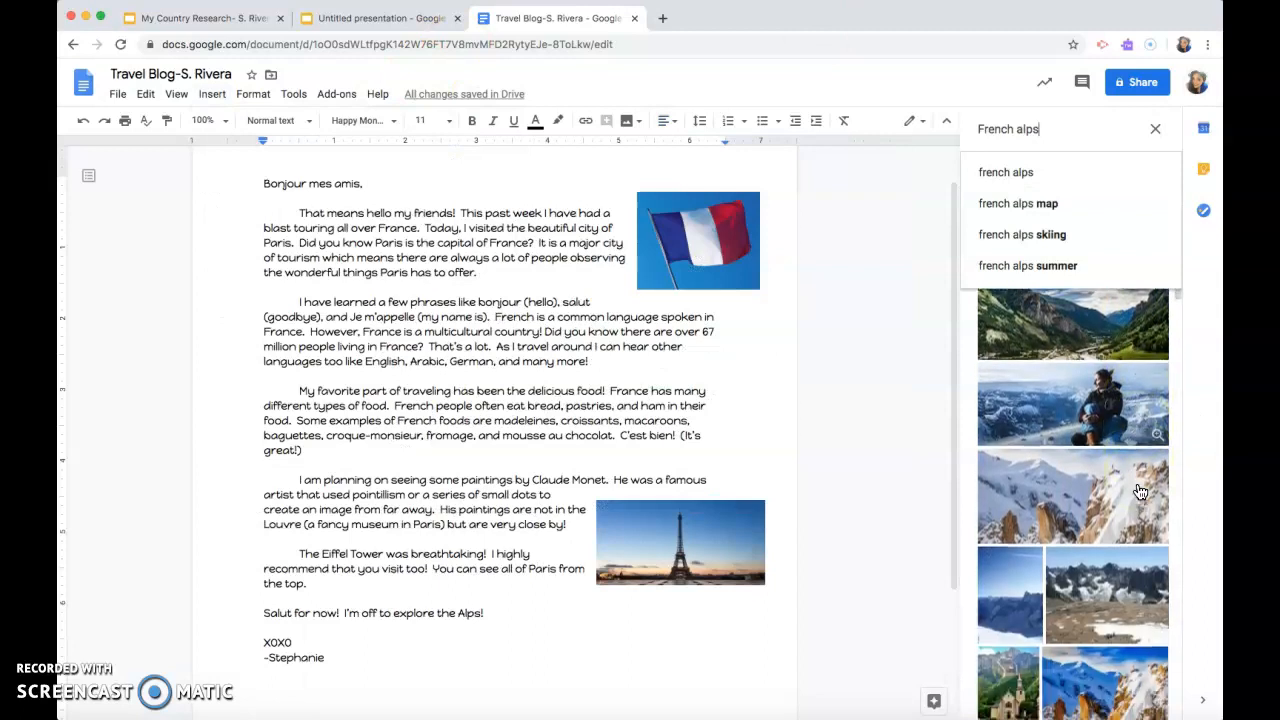
pyautogui.scroll(-10, 1140, 490)
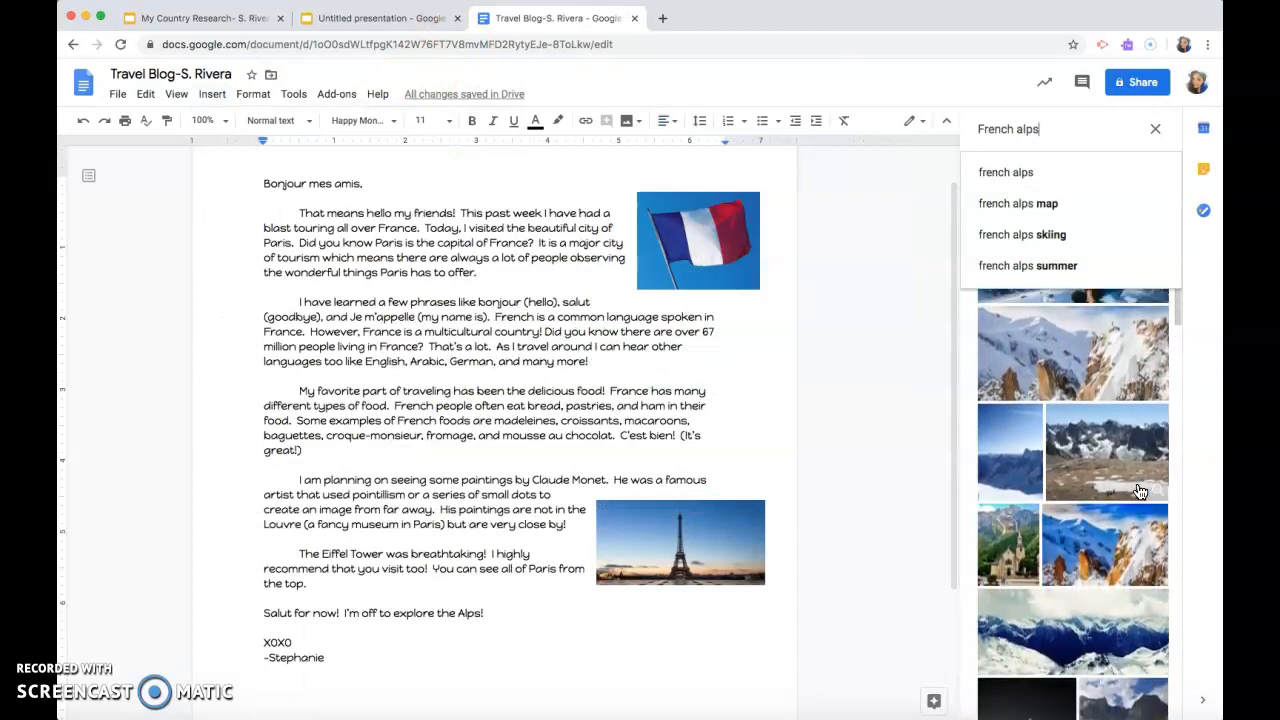
pyautogui.scroll(1, 1140, 490)
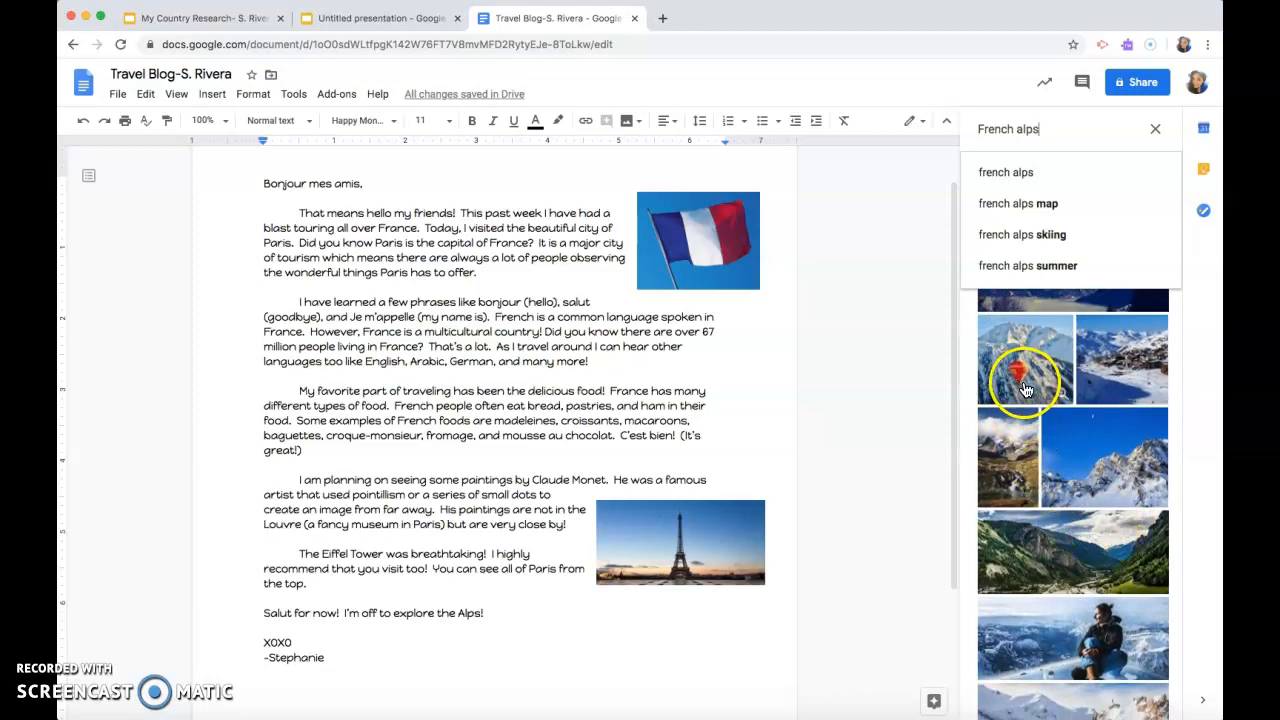
pyautogui.scroll(1, 1030, 420)
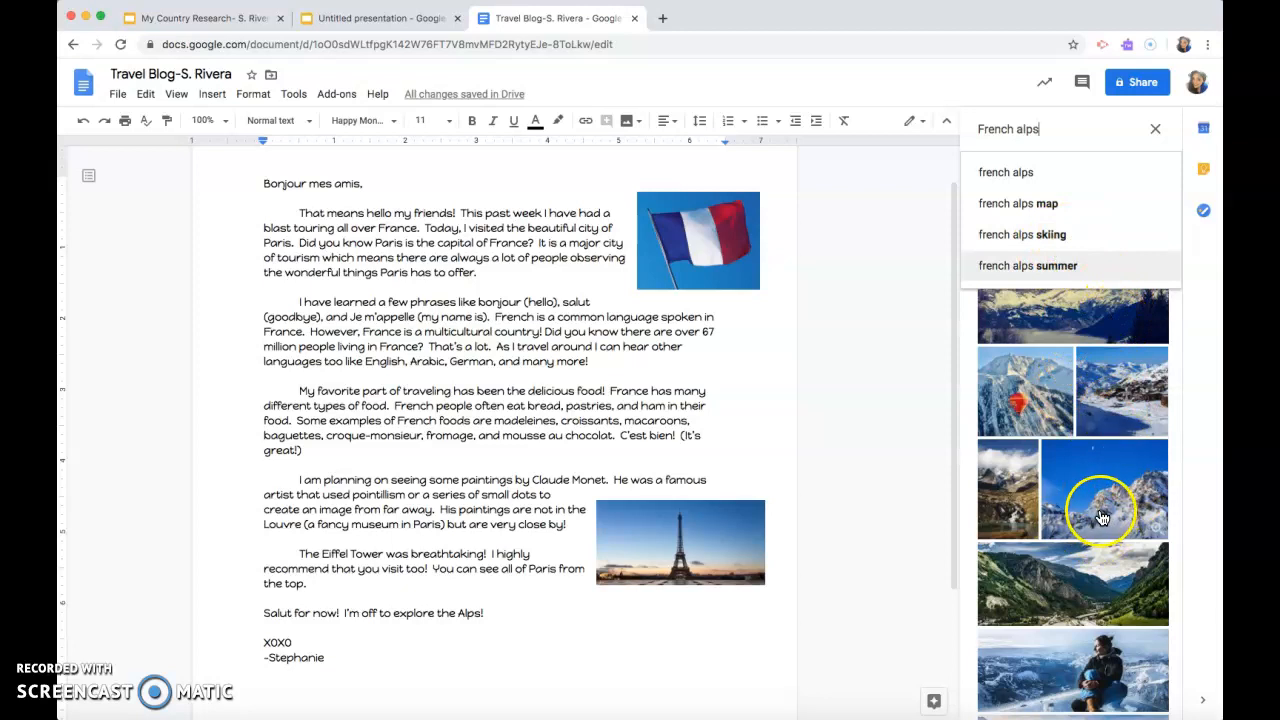
pyautogui.scroll(-5, 1100, 500)
pyautogui.scroll(-5, 1103, 515)
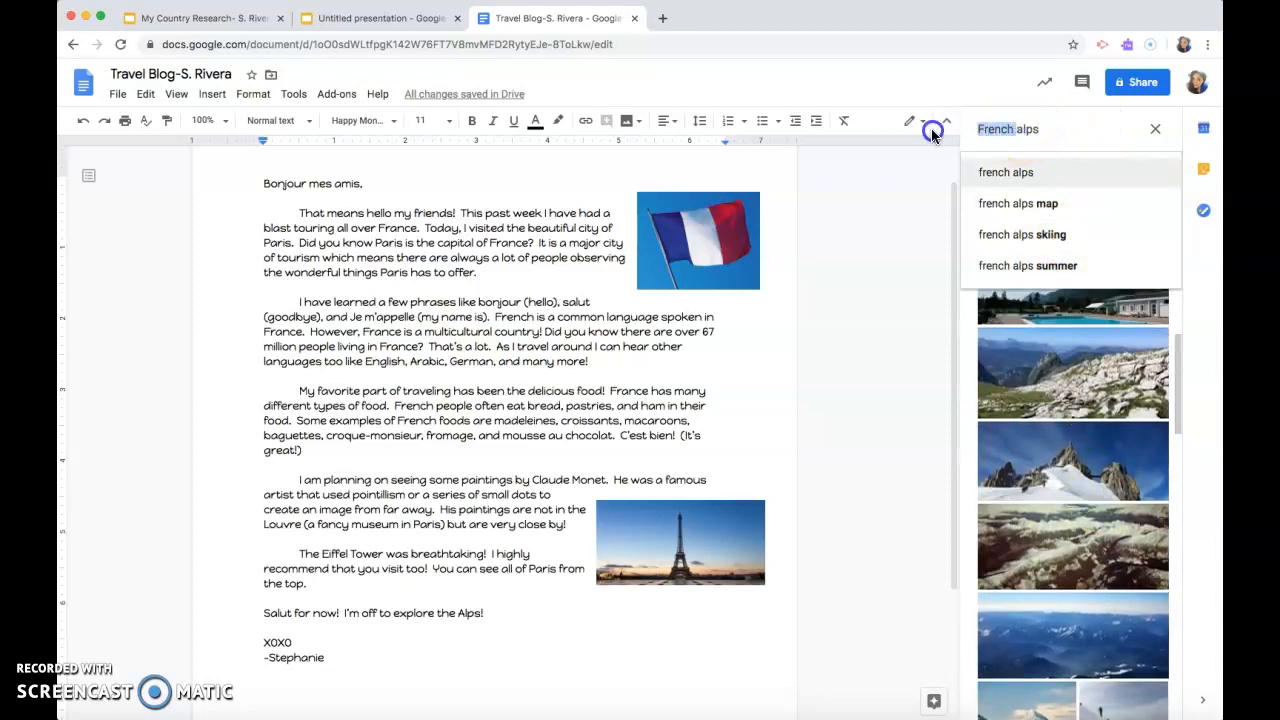
# Change the image search to "alps" and insert the first snowy mountain range photo below the food paragraph
pyautogui.press('BackSpace')
pyautogui.press('Return')
pyautogui.click(1108, 231)
pyautogui.click(1108, 231)
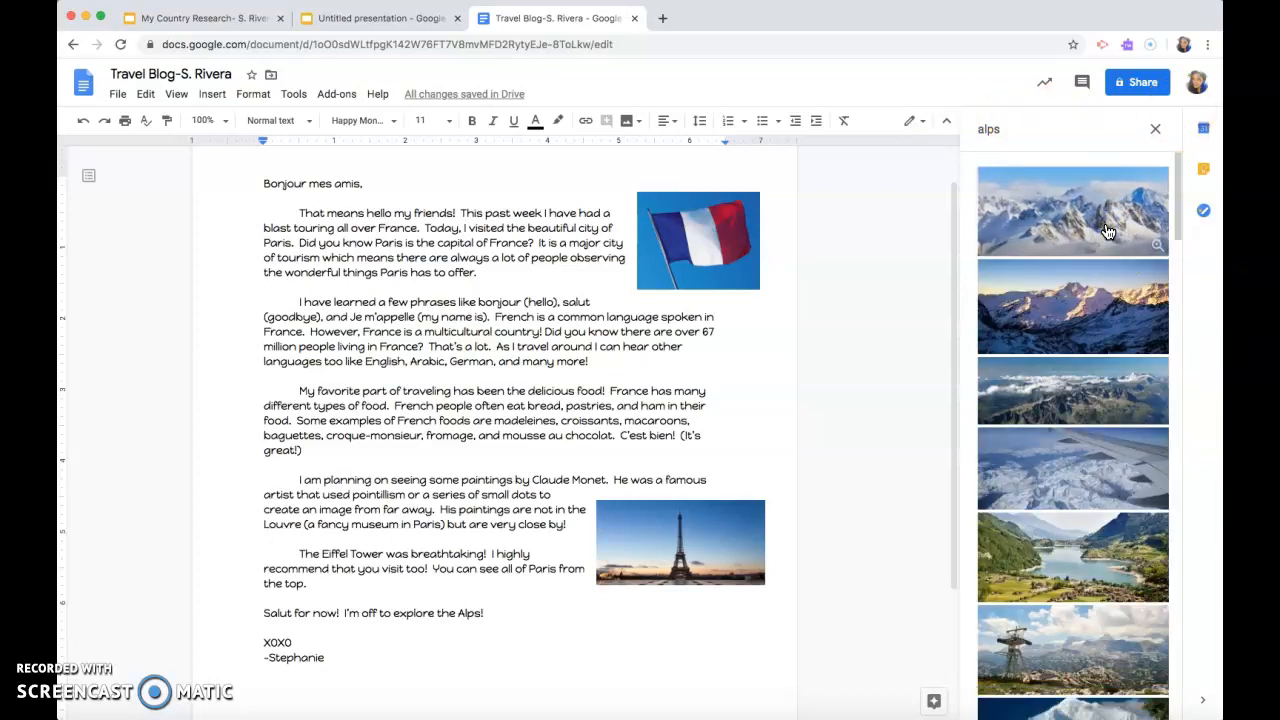
pyautogui.click(1108, 220)
pyautogui.click(1144, 700)
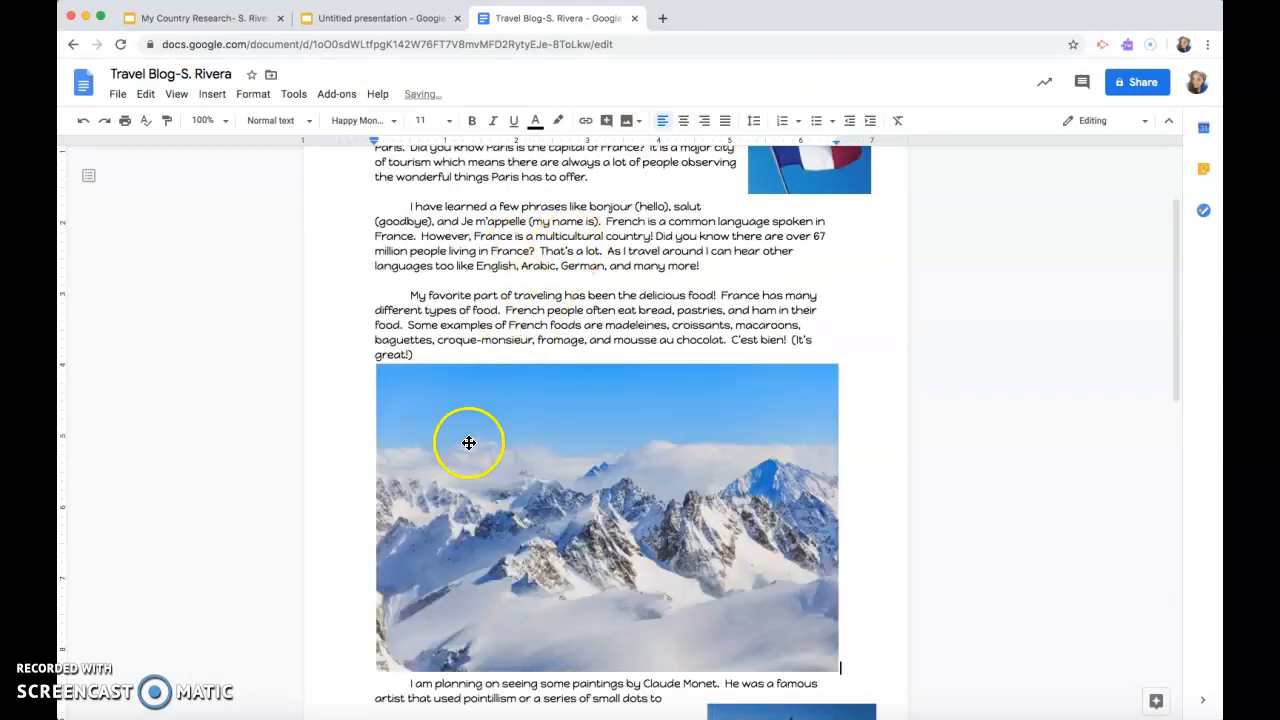
# Shrink the Alps photo to about 2.2 inches wide and set its text wrapping to Wrap text
pyautogui.click(469, 444)
pyautogui.moveTo(376, 362); pyautogui.dragTo(745, 636)
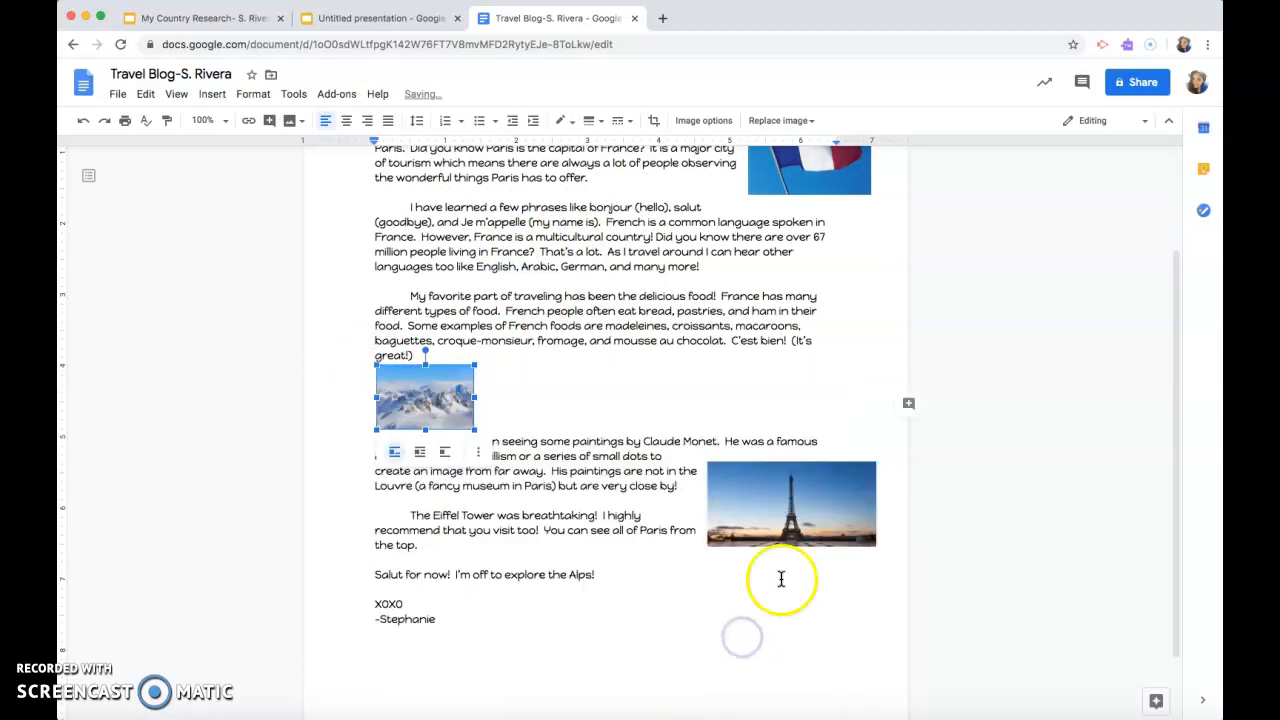
pyautogui.moveTo(475, 362); pyautogui.dragTo(531, 347)
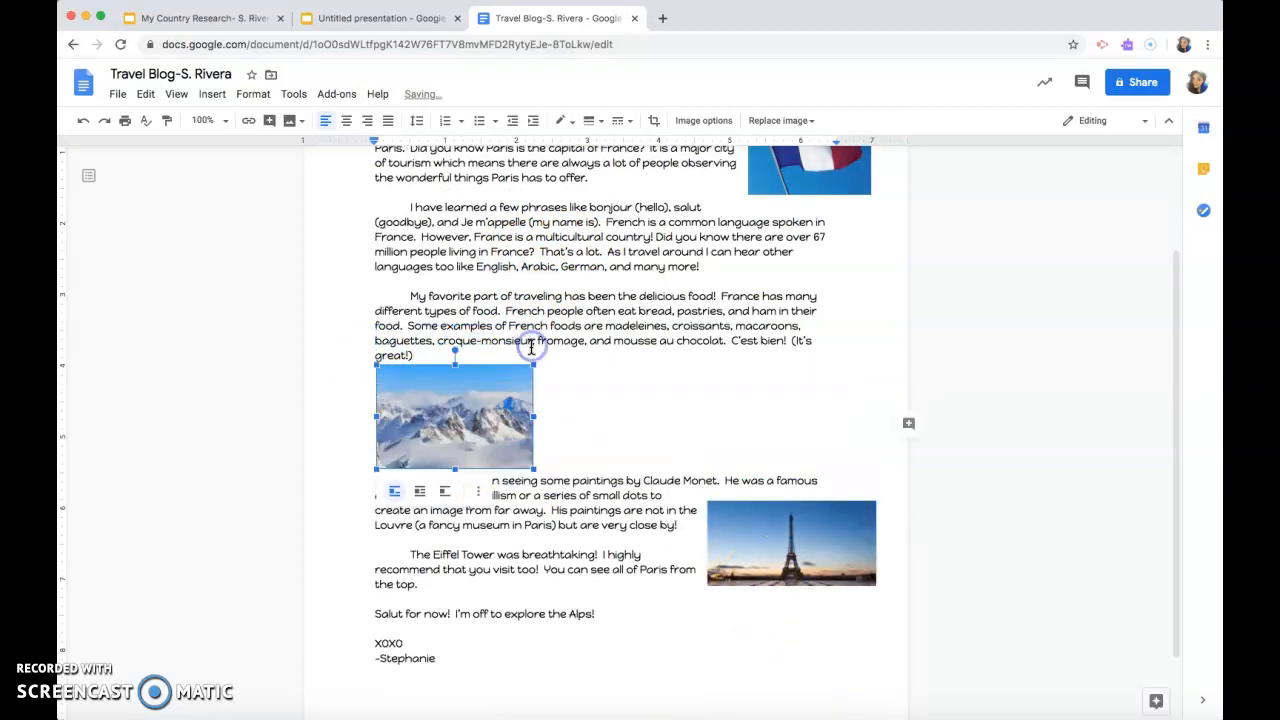
pyautogui.click(421, 492)
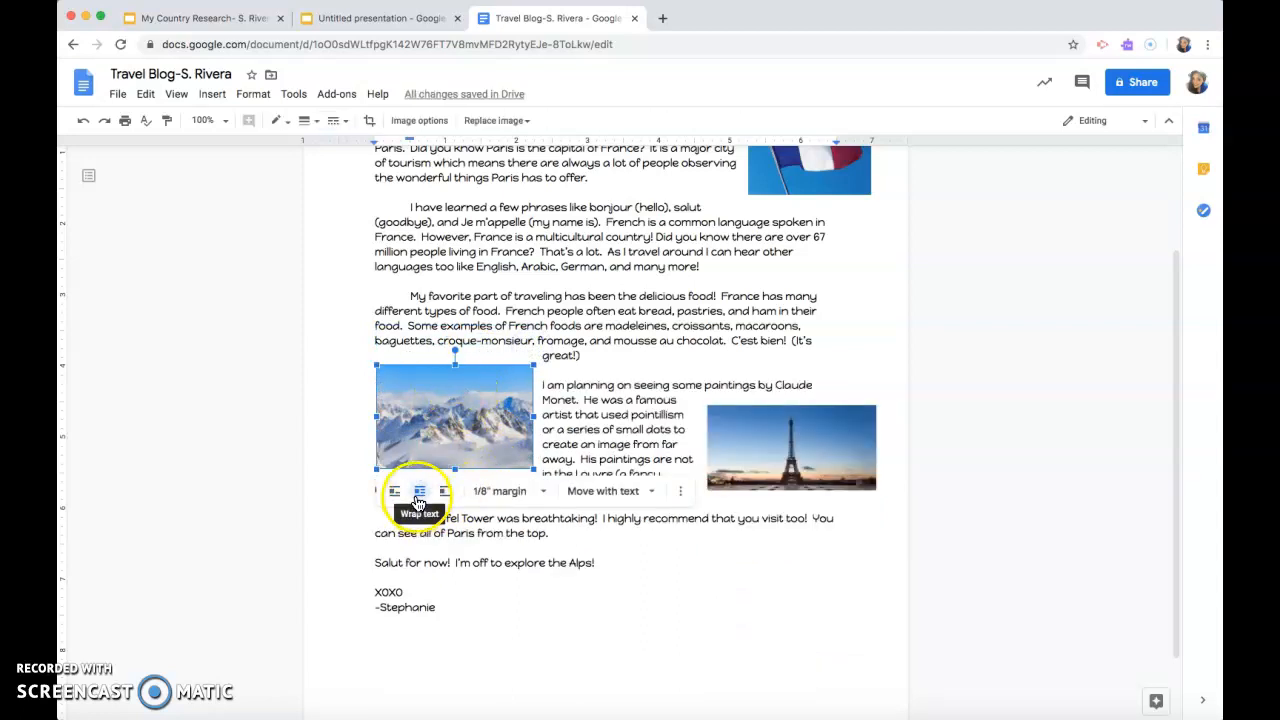
# Move the Alps photo below the letter's text and place the Eiffel Tower photo beside the Monet paragraph
pyautogui.moveTo(443, 423); pyautogui.dragTo(657, 610)
pyautogui.moveTo(790, 450); pyautogui.dragTo(808, 416)
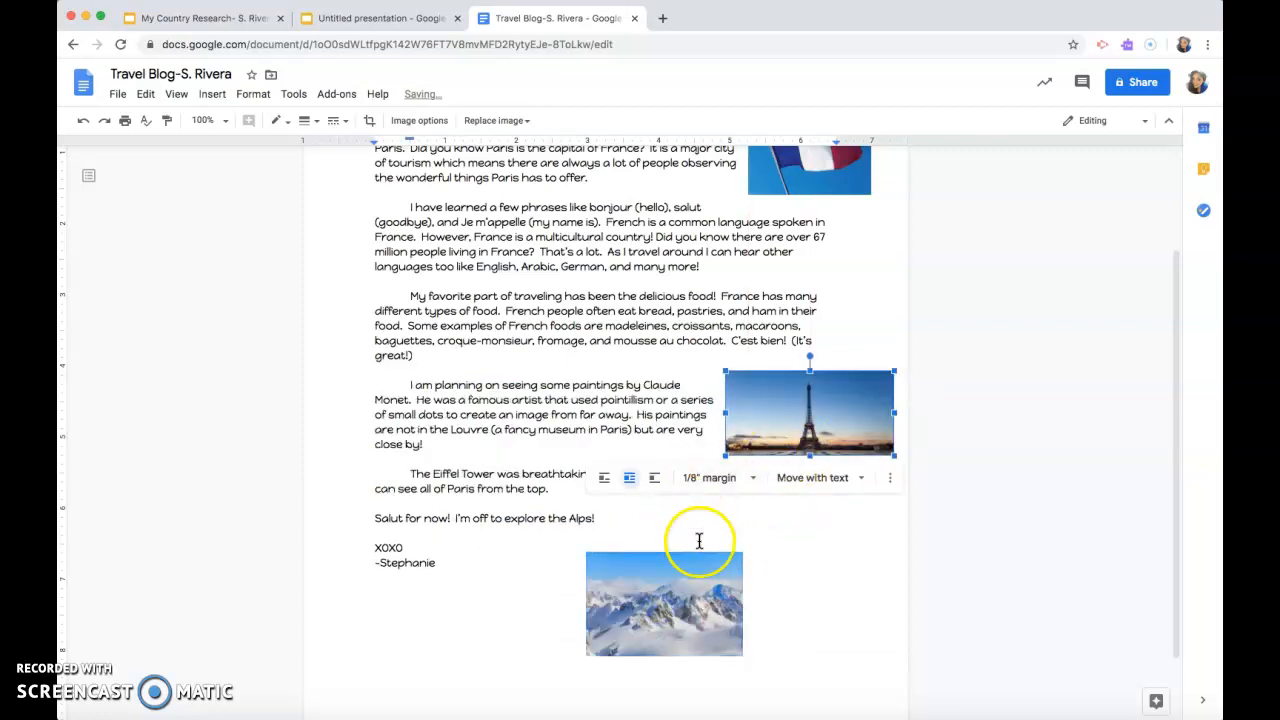
# Place the Alps photo beside the letter's sign-off and enlarge it to about 2.6 inches wide
pyautogui.click(730, 595)
pyautogui.moveTo(734, 586); pyautogui.dragTo(752, 573)
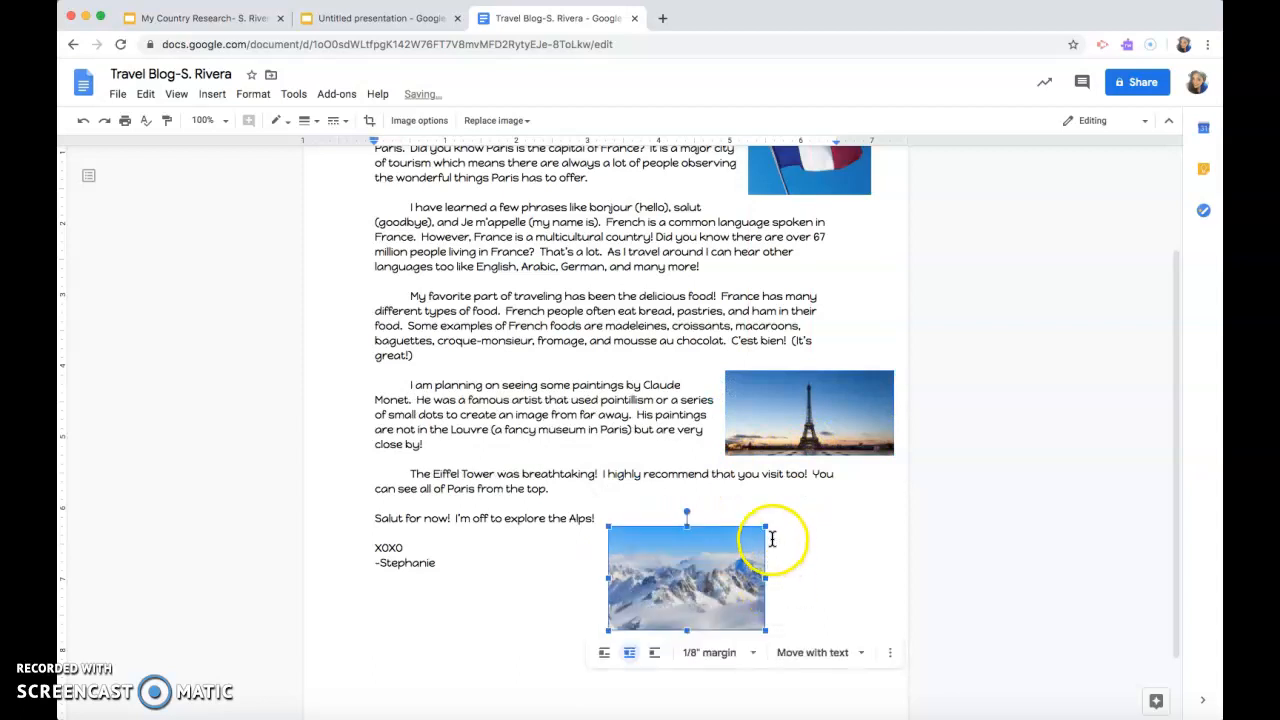
pyautogui.moveTo(767, 527); pyautogui.dragTo(789, 543)
pyautogui.scroll(3, 994, 294)
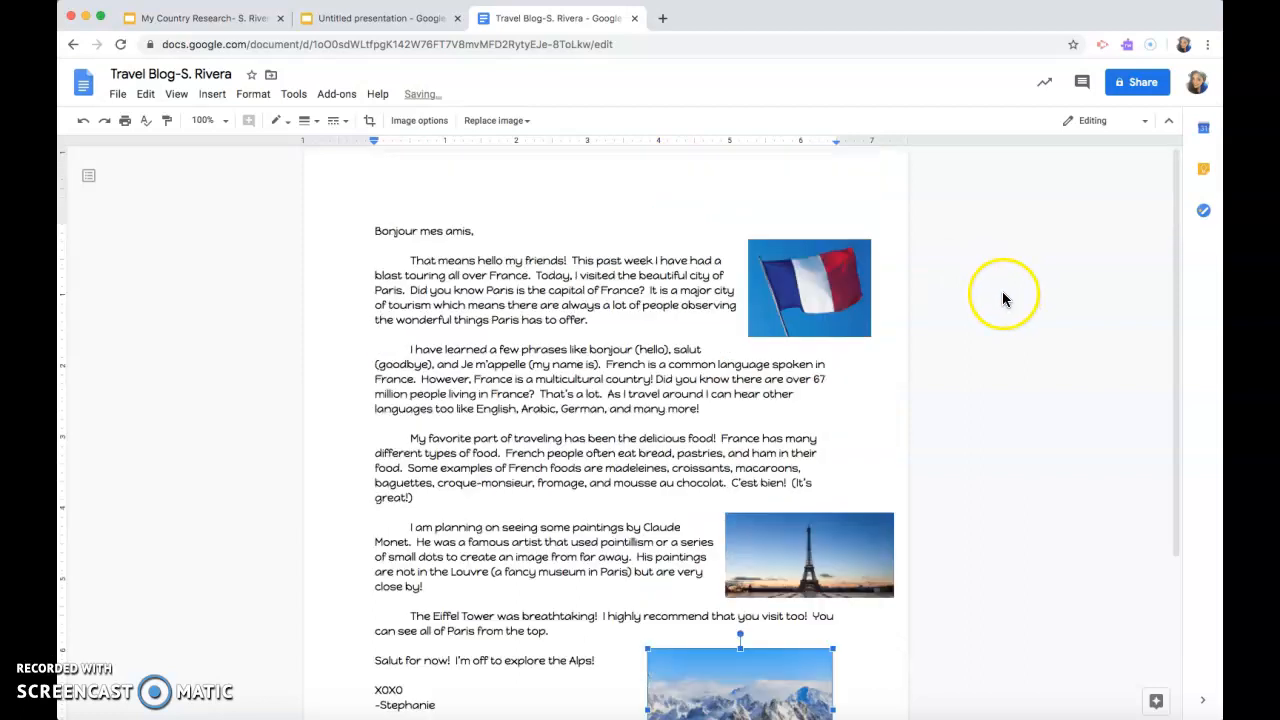
# Reopen the web image search with the text cursor at the letter's greeting and search for "Macaroon"
pyautogui.click(212, 94)
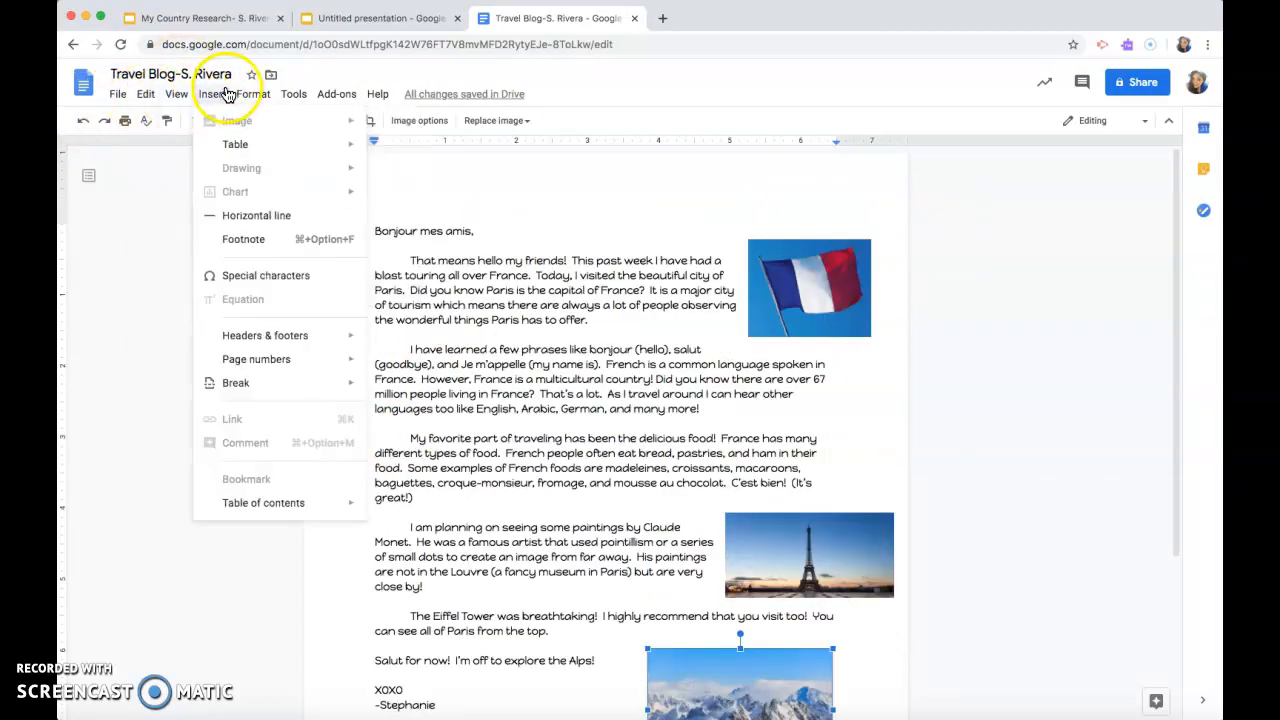
pyautogui.click(148, 202)
pyautogui.click(212, 94)
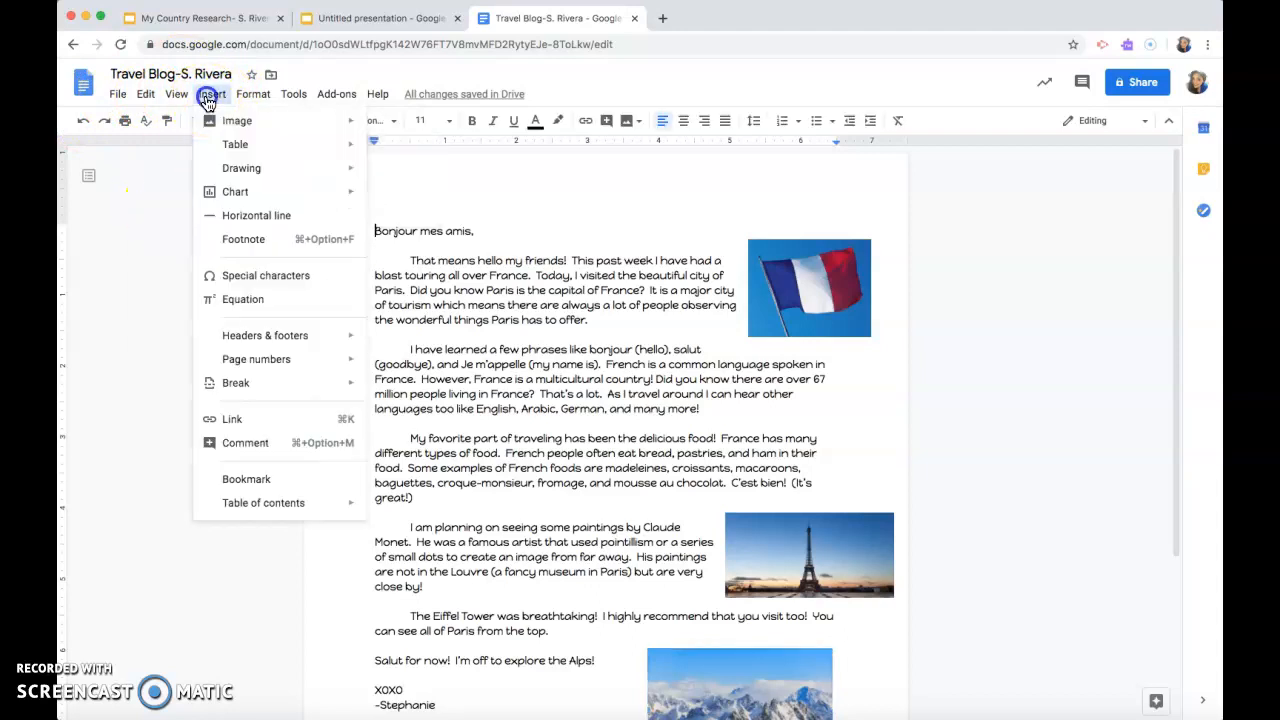
pyautogui.moveTo(237, 120)
pyautogui.click(436, 149)
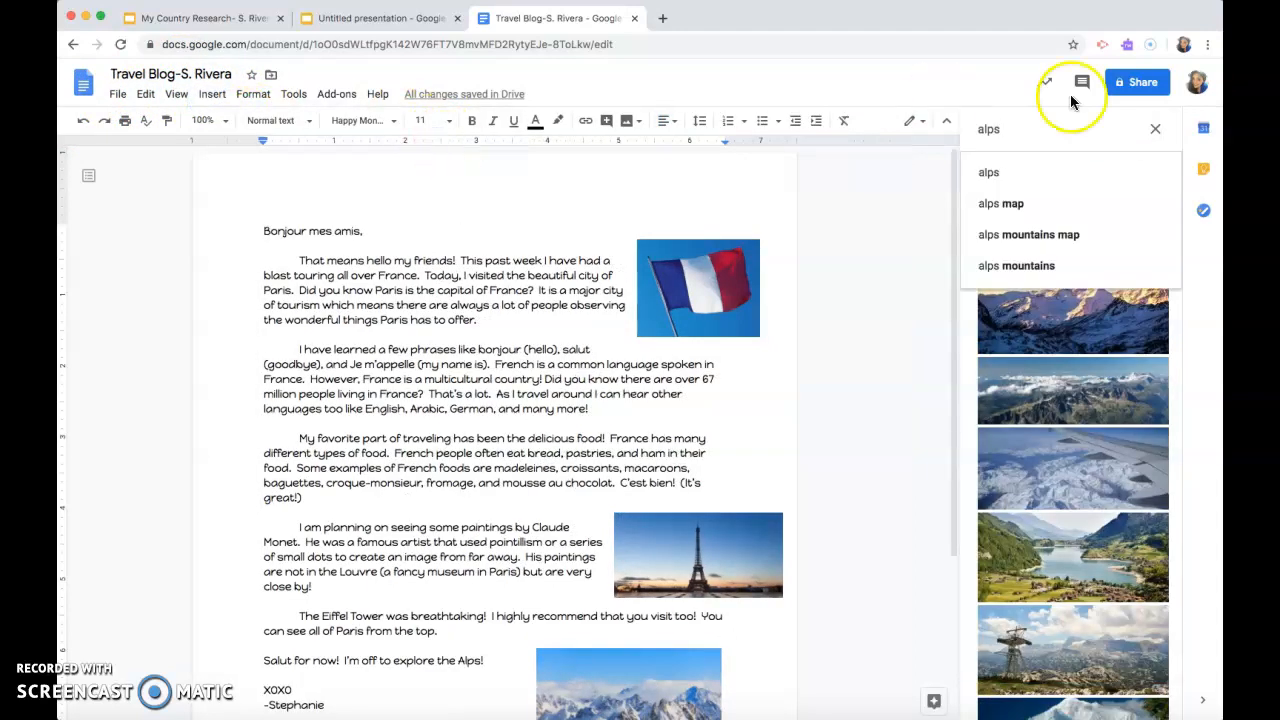
pyautogui.press('BackSpace')
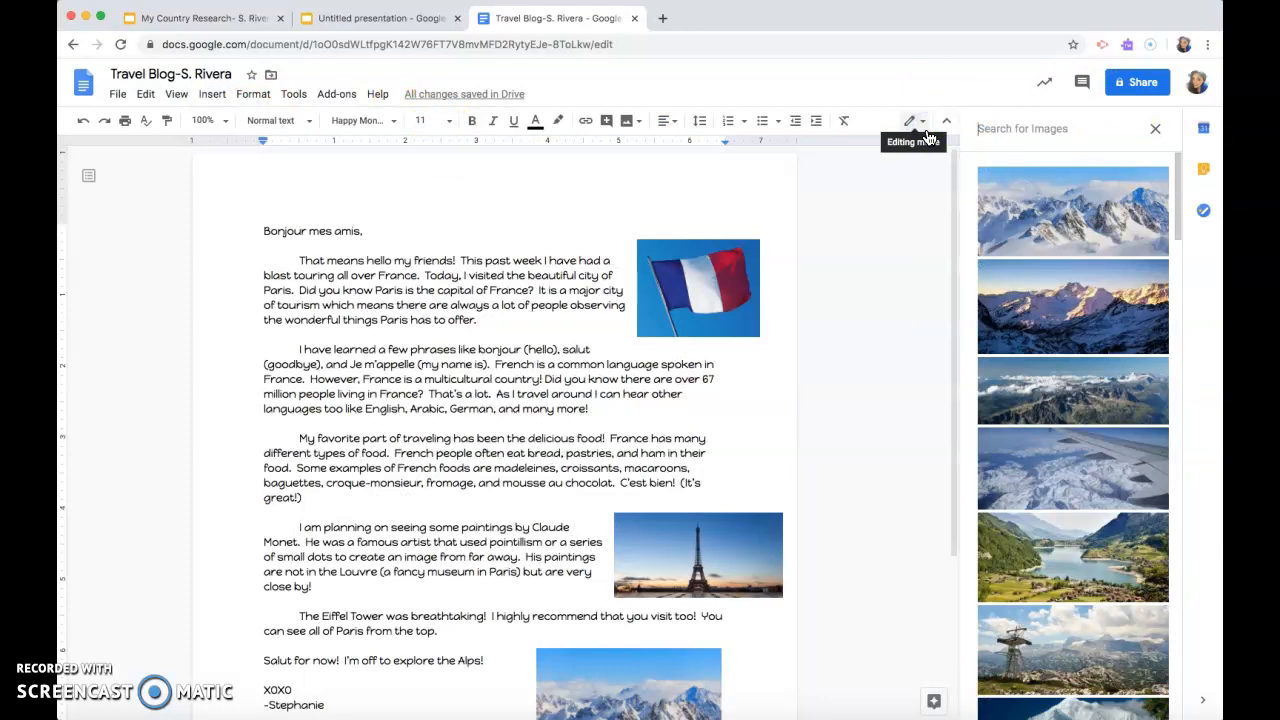
pyautogui.write('Macaroon')
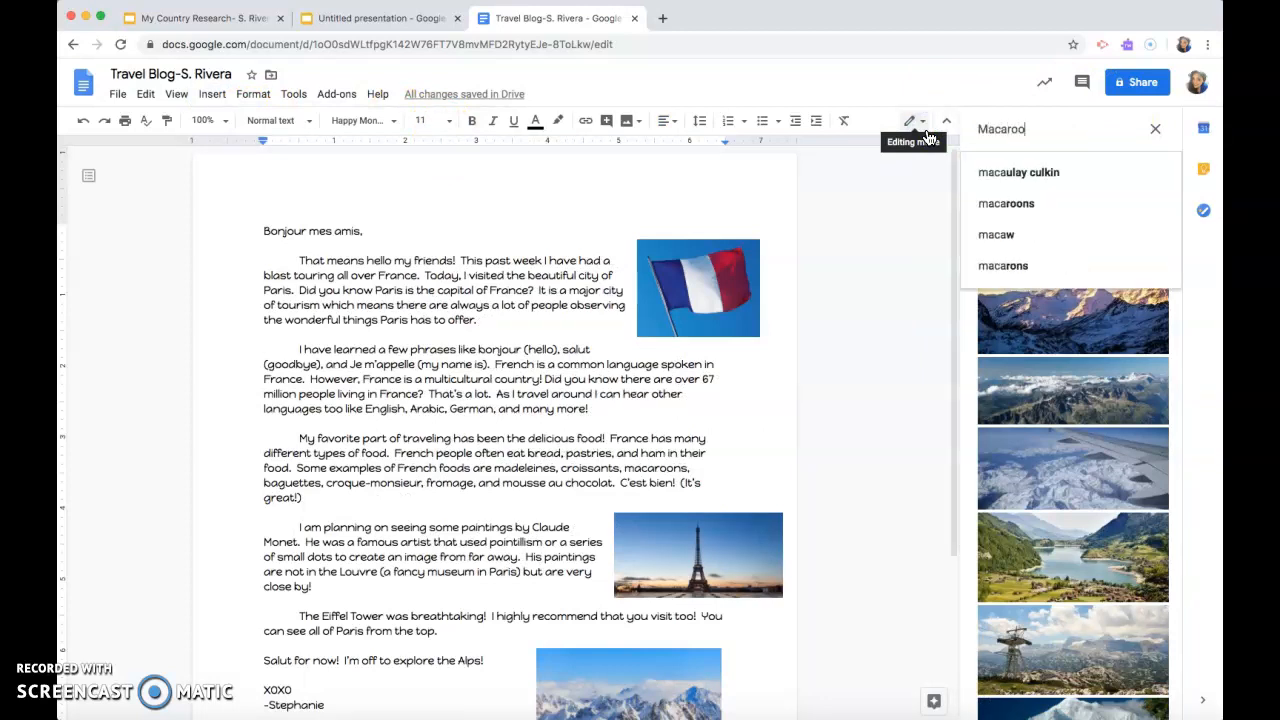
pyautogui.press('Return')
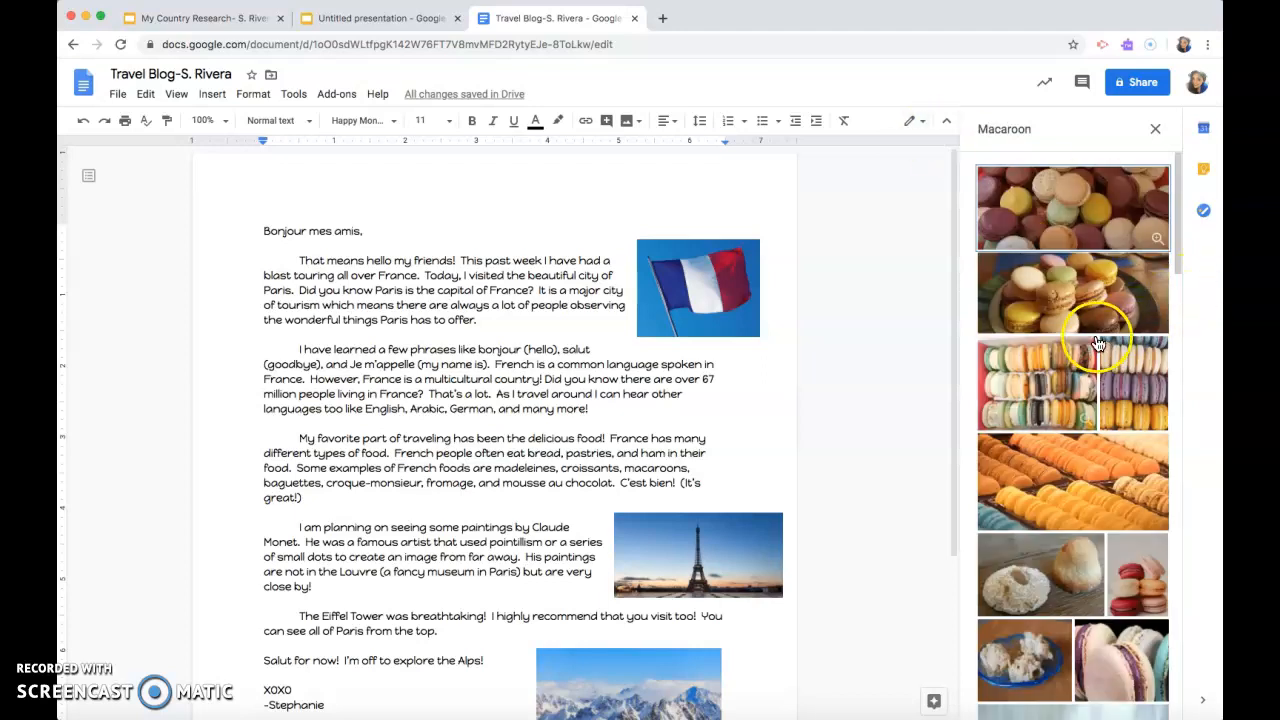
# Insert the photo of stacked multicoloured macarons from the search results at the start of the letter
pyautogui.scroll(-3, 1113, 297)
pyautogui.scroll(-4, 1112, 300)
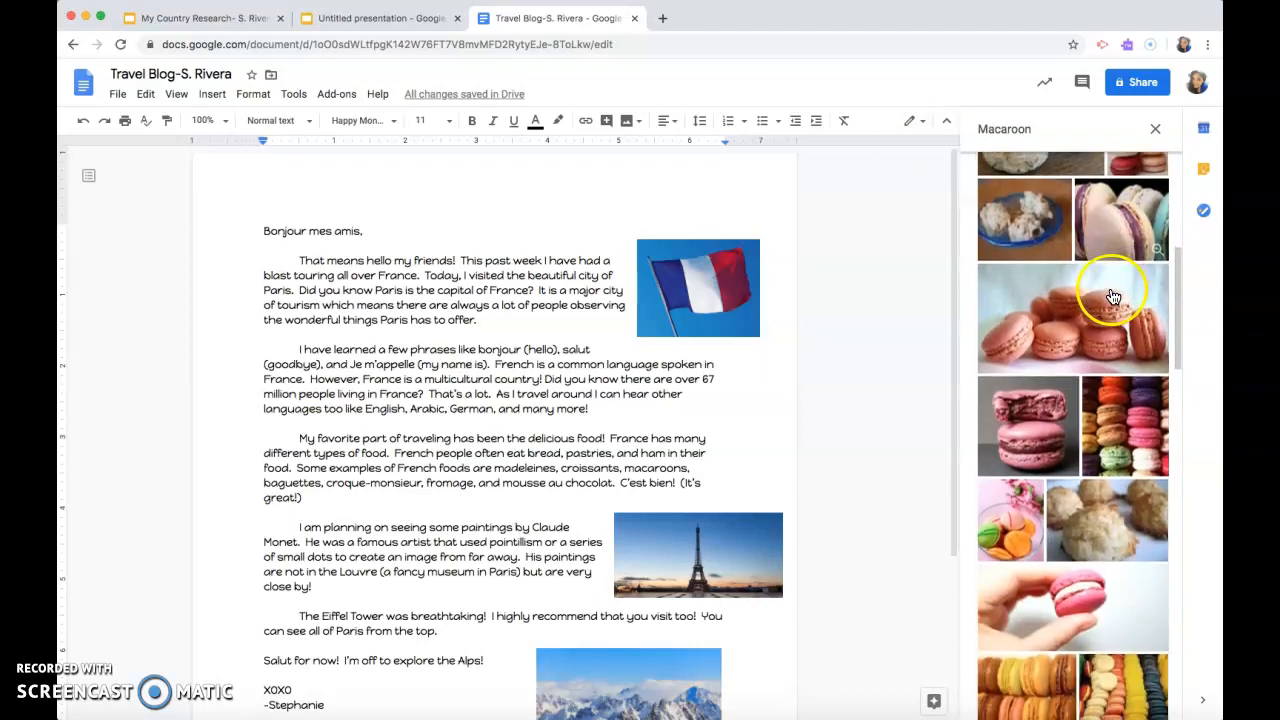
pyautogui.click(1108, 429)
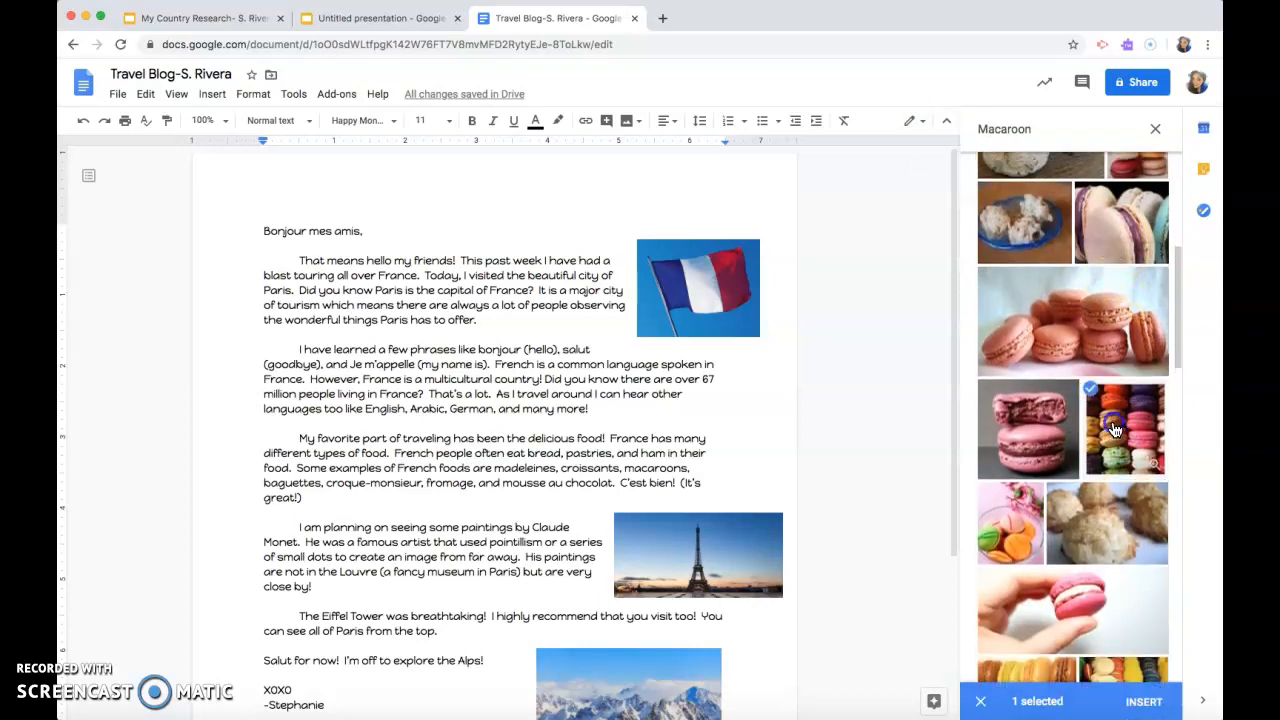
pyautogui.click(1113, 428)
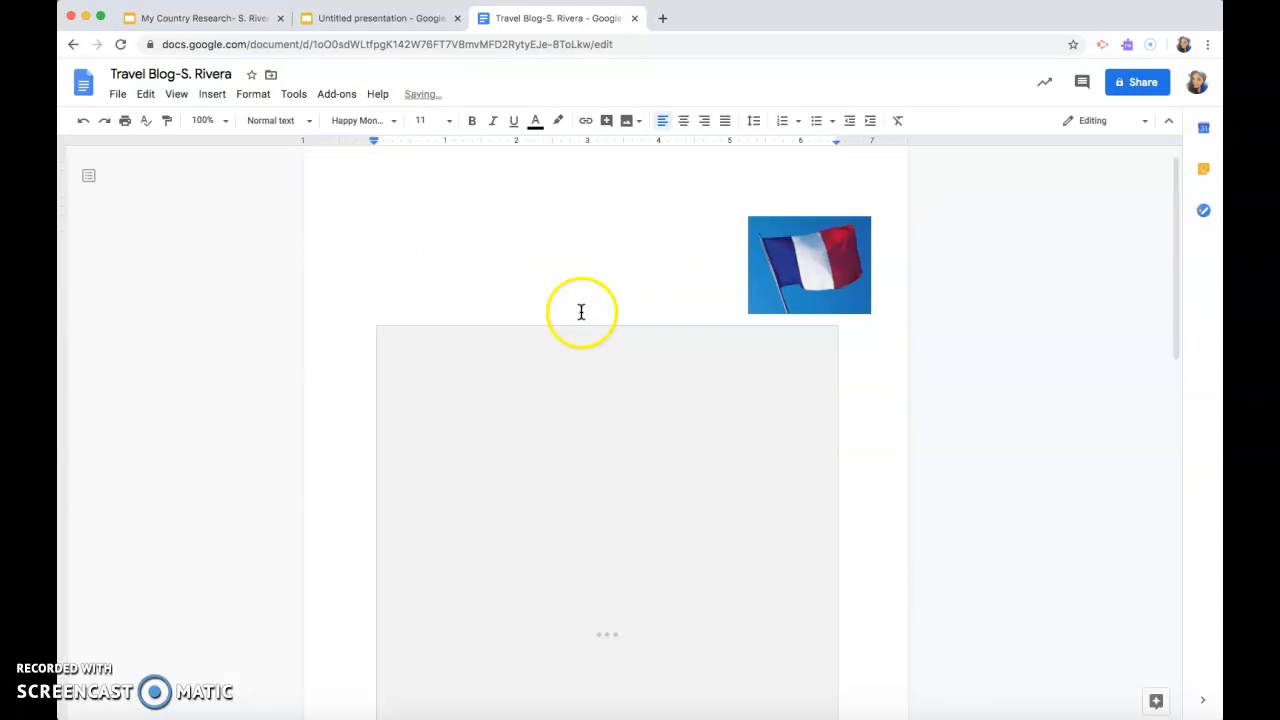
# Shrink the macaron photo to about 3.2 inches wide and set its text wrapping to Wrap text
pyautogui.scroll(5, 580, 312)
pyautogui.click(409, 449)
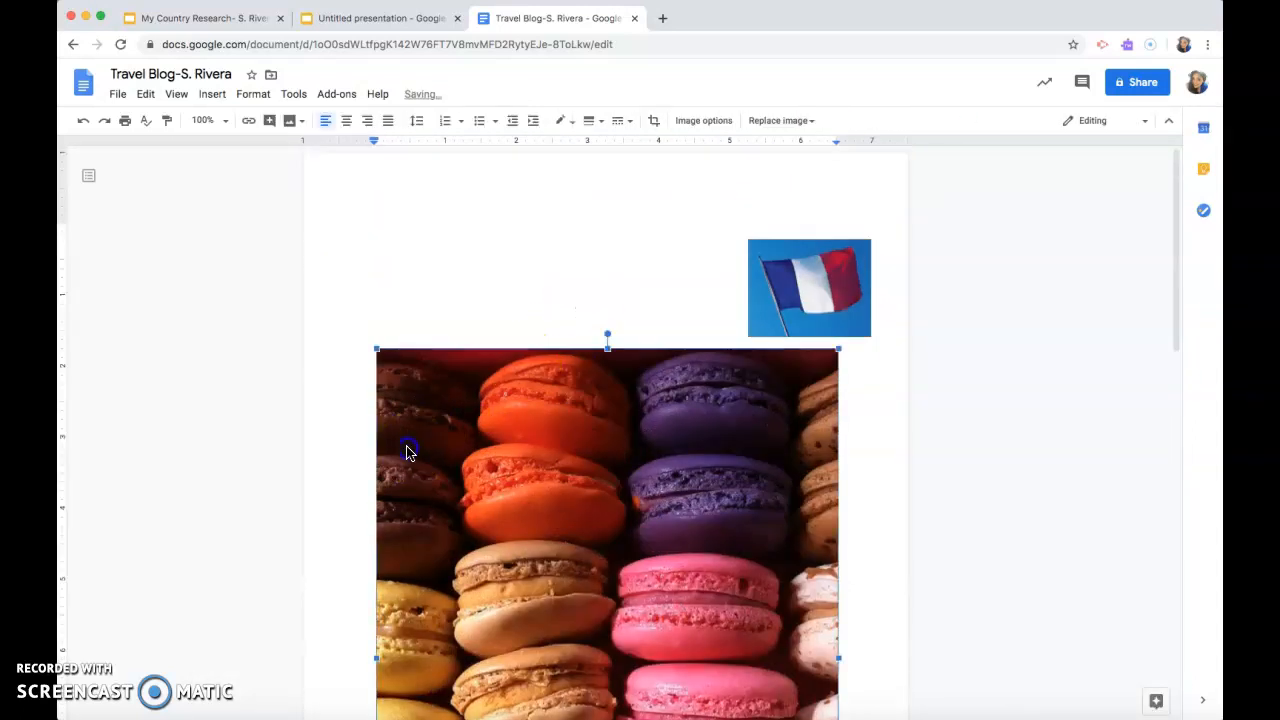
pyautogui.click(374, 347)
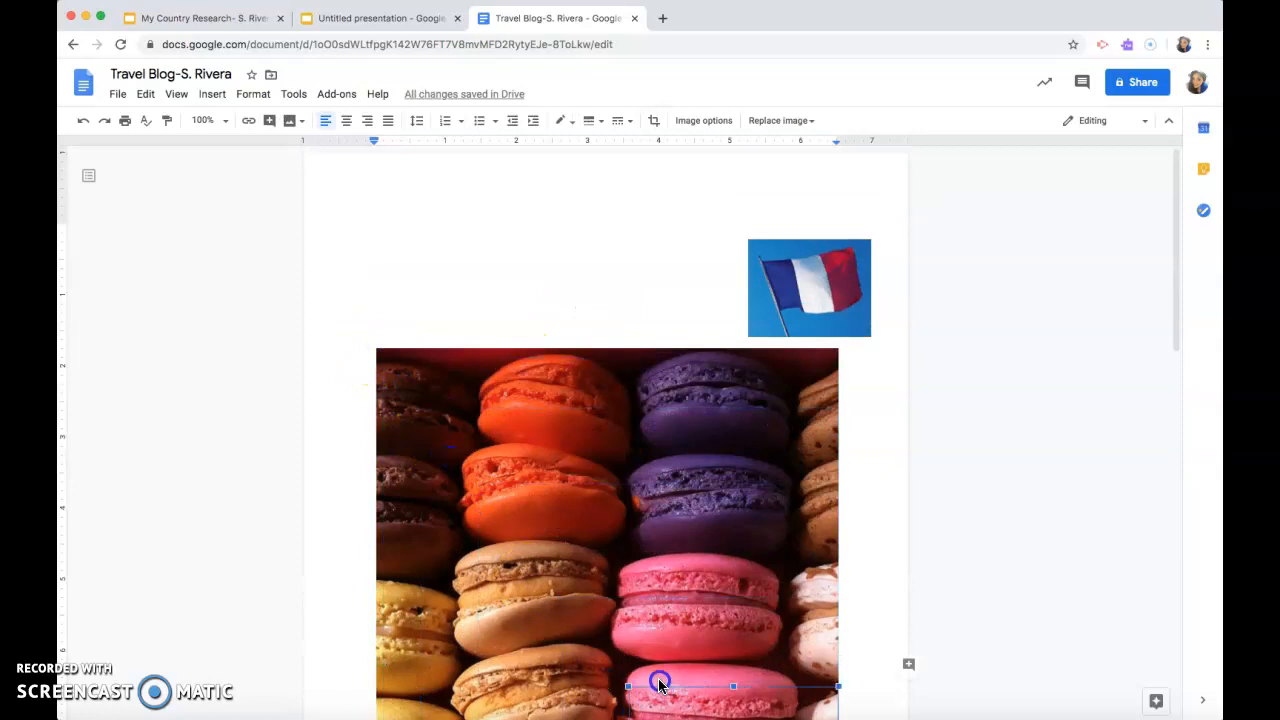
pyautogui.moveTo(657, 668); pyautogui.dragTo(657, 668)
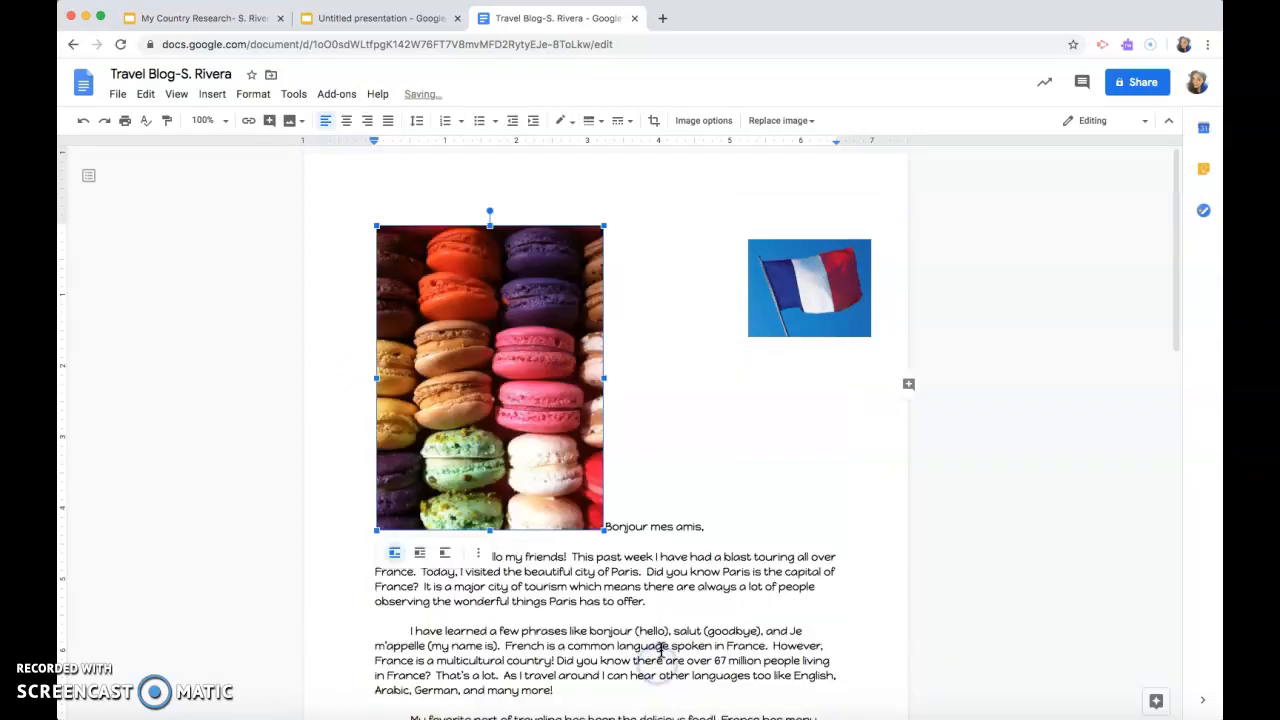
pyautogui.click(422, 557)
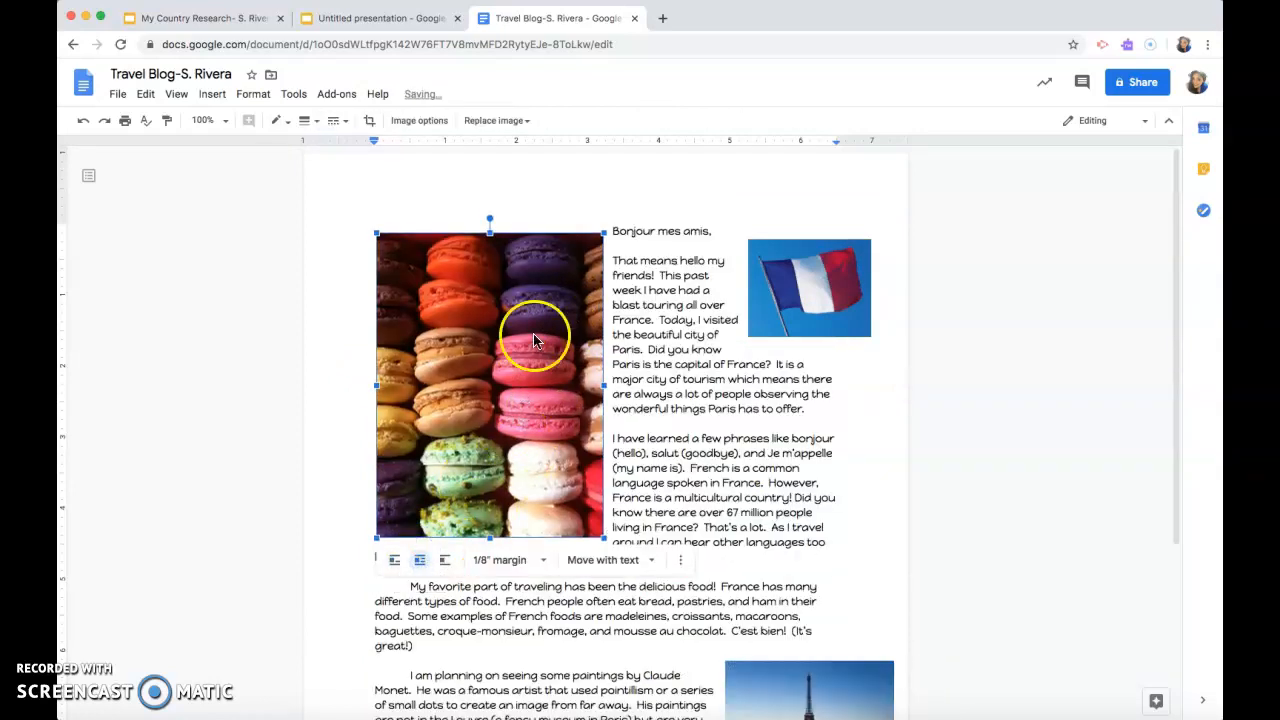
# Shrink the macaron photo to about 1.8 inches wide and move it to the left margin beside the food paragraph
pyautogui.moveTo(377, 234); pyautogui.dragTo(476, 400)
pyautogui.moveTo(567, 409); pyautogui.dragTo(463, 464)
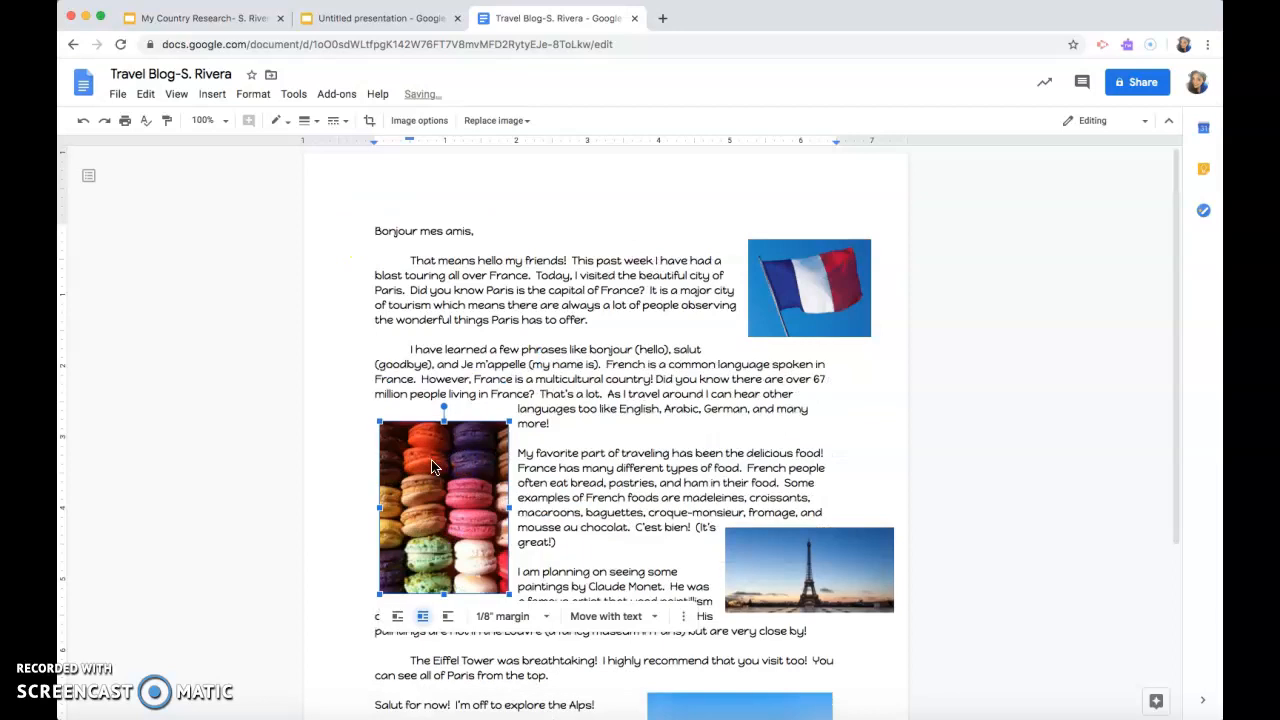
pyautogui.click(940, 412)
pyautogui.scroll(-4, 945, 405)
pyautogui.scroll(4, 951, 400)
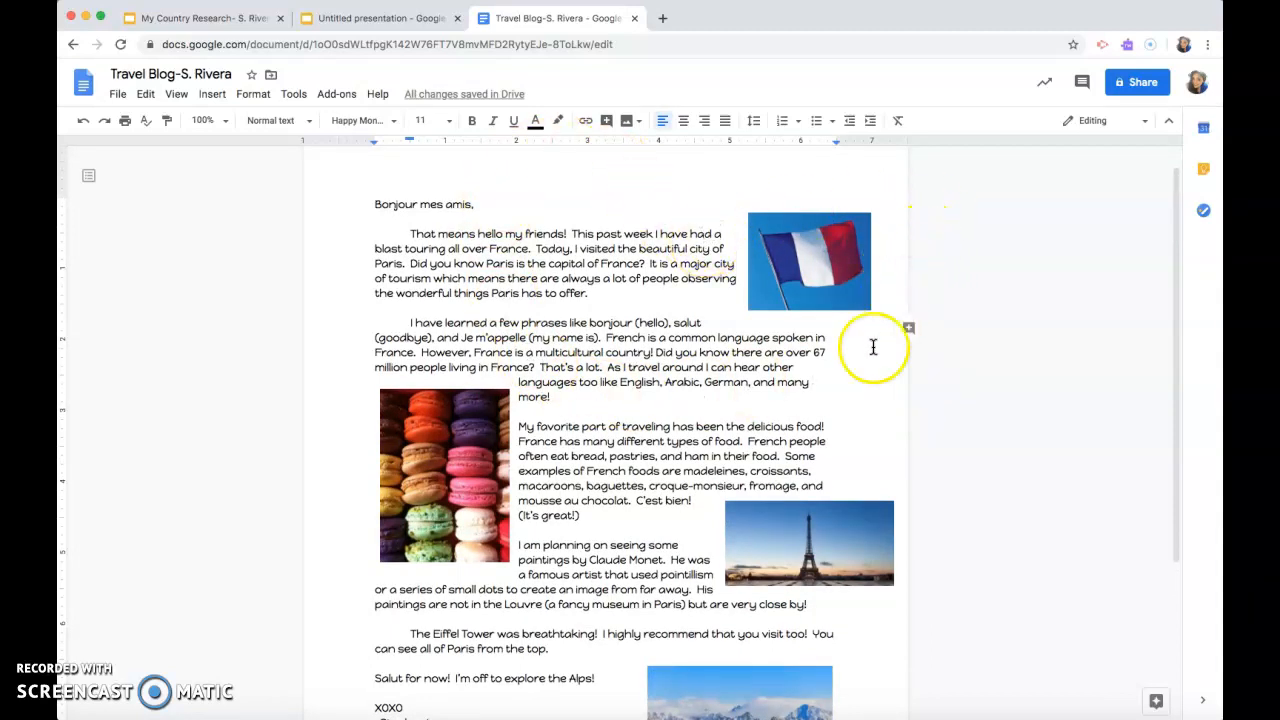
# Change the font of the entire letter, from greeting to signature, to Homemade Apple and review the page
pyautogui.moveTo(363, 207); pyautogui.dragTo(615, 668)
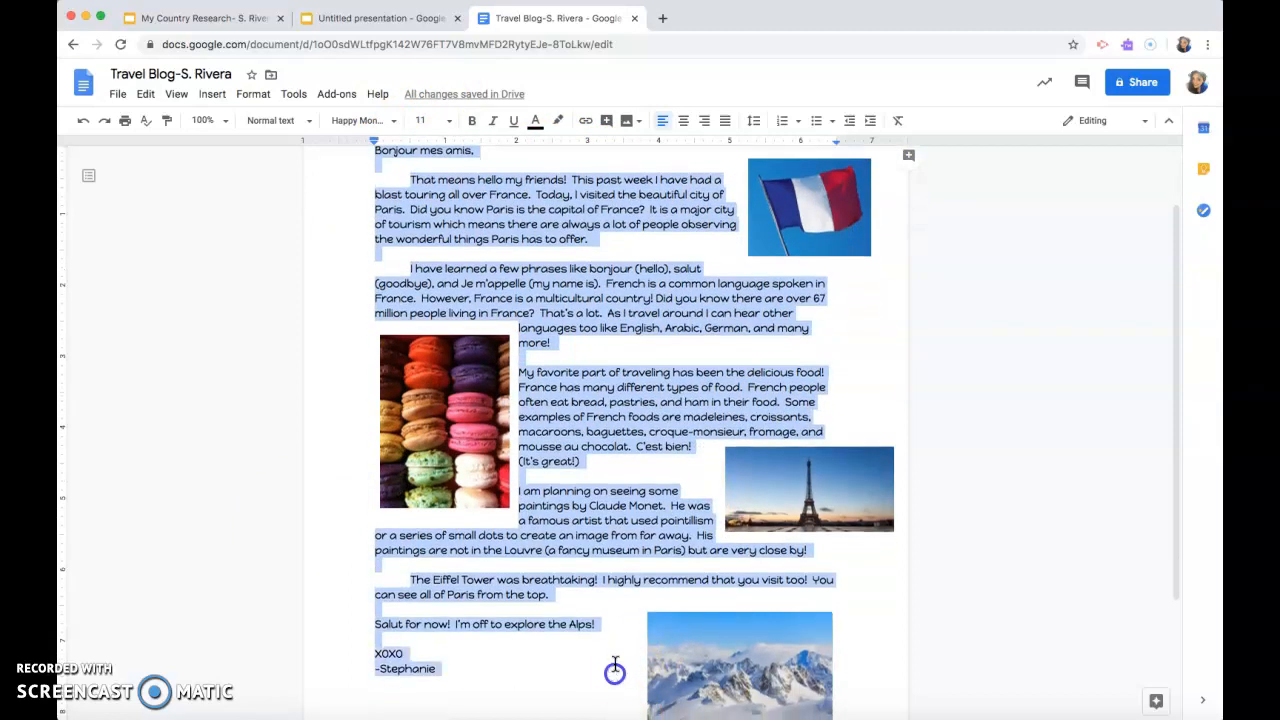
pyautogui.click(363, 120)
pyautogui.click(401, 232)
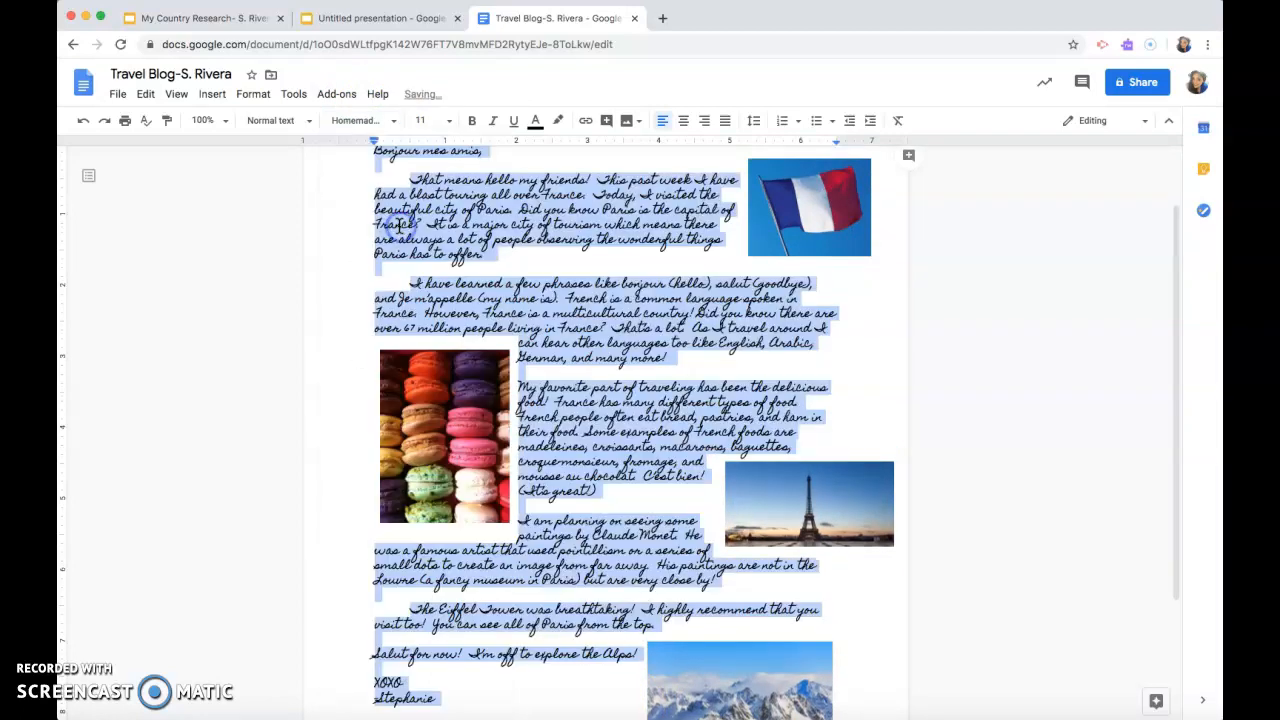
pyautogui.scroll(2, 578, 261)
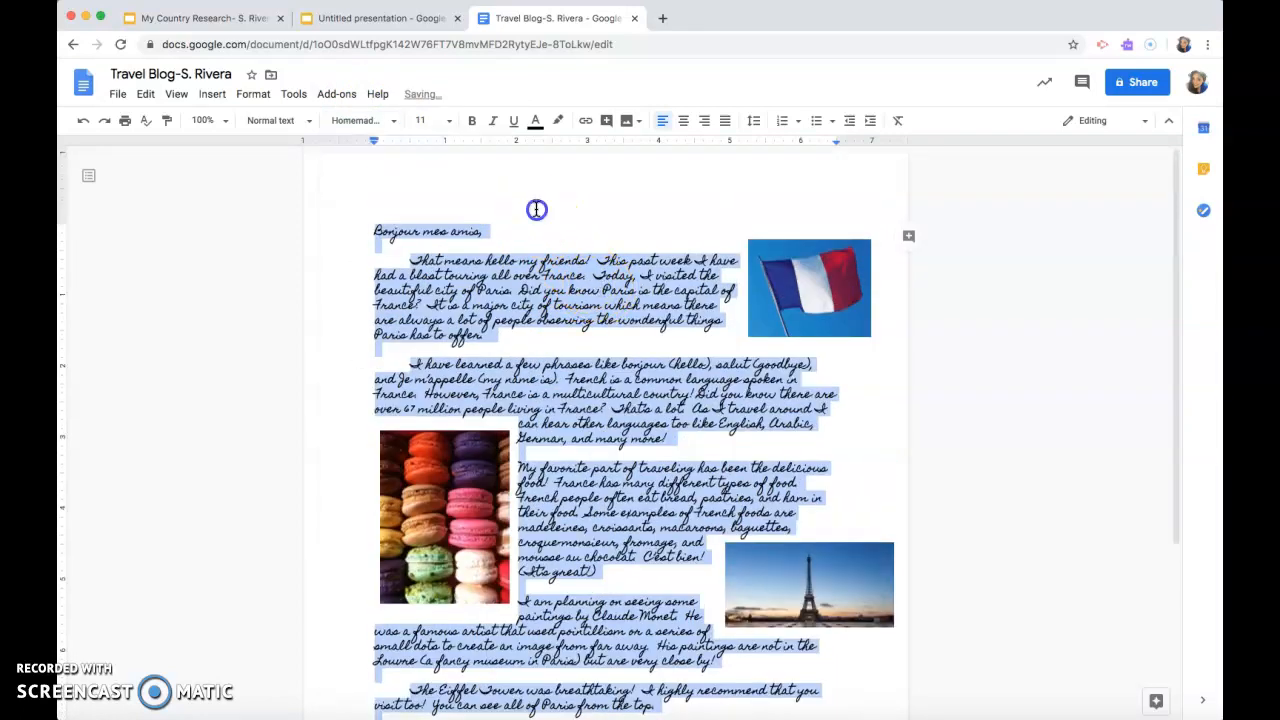
pyautogui.click(536, 209)
pyautogui.scroll(-5, 636, 254)
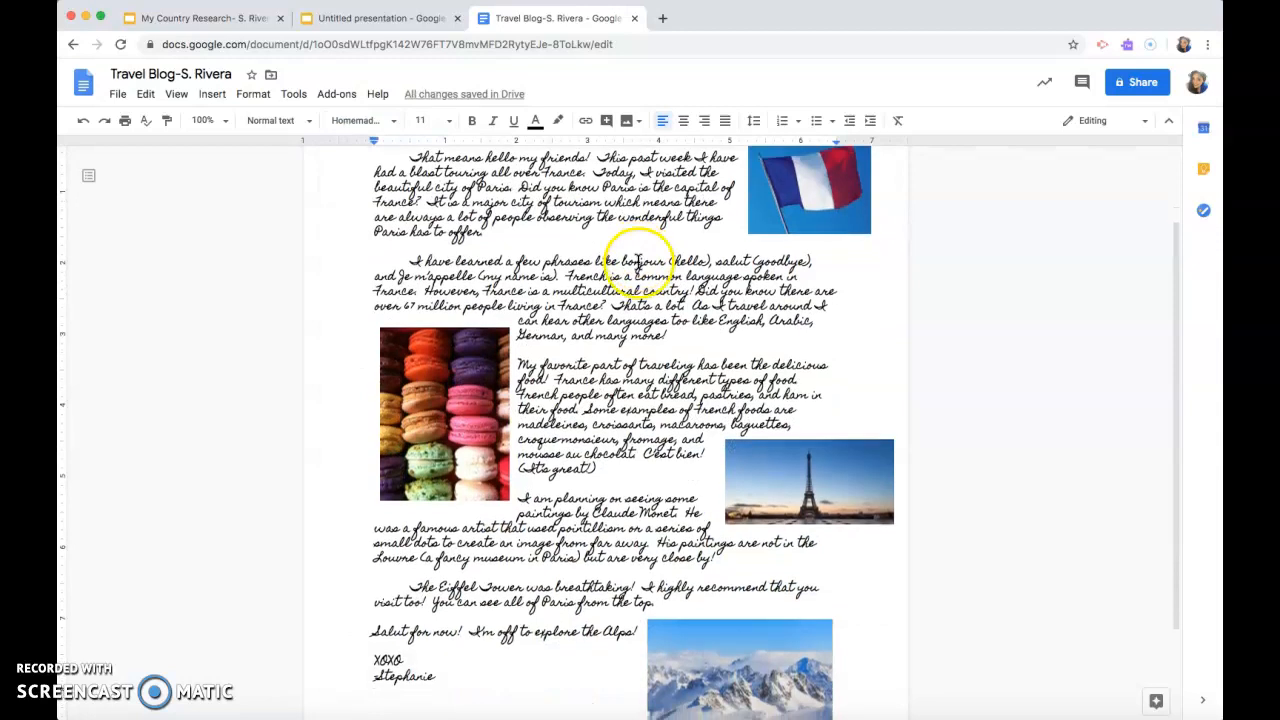
pyautogui.scroll(5, 638, 255)
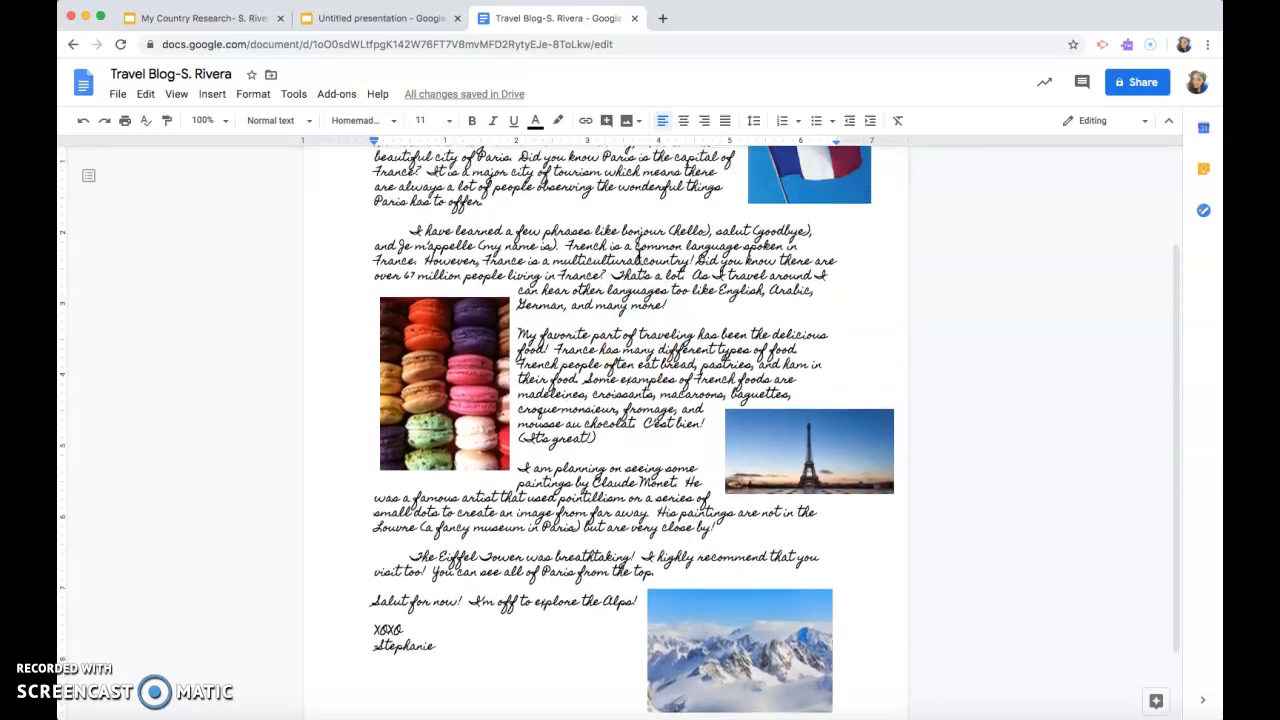
pyautogui.scroll(-3, 640, 255)
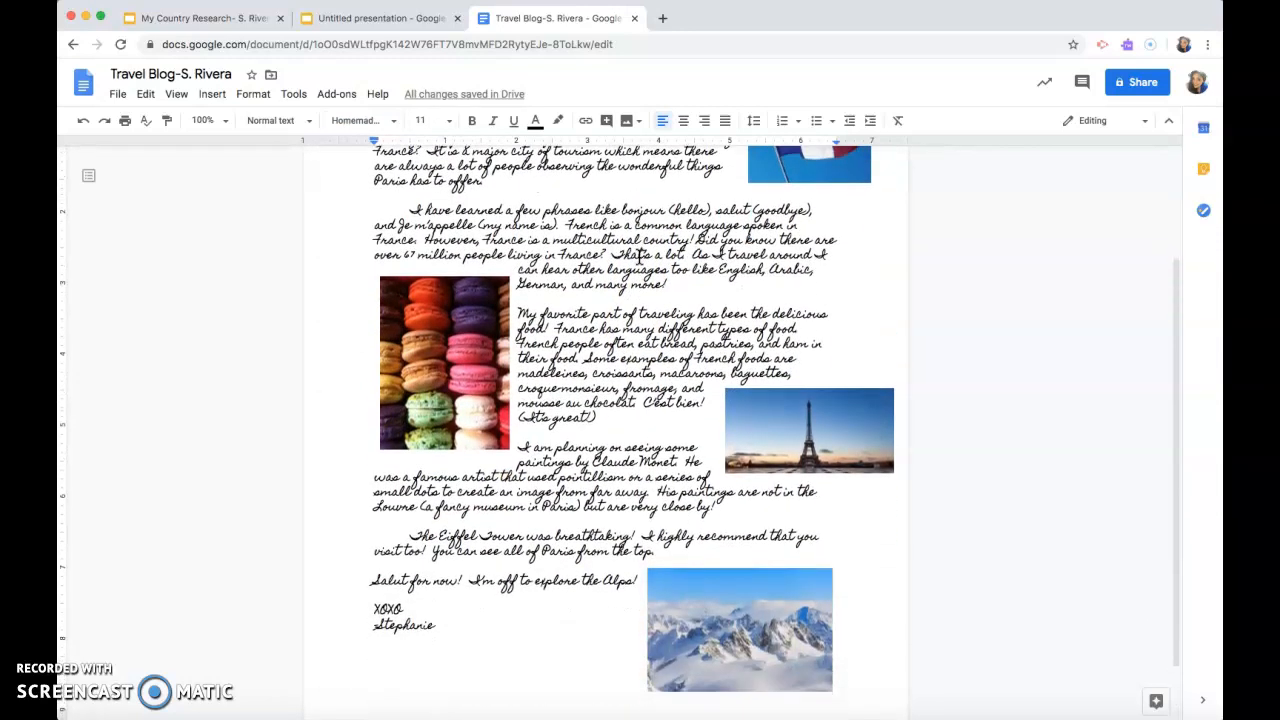
pyautogui.scroll(3, 638, 255)
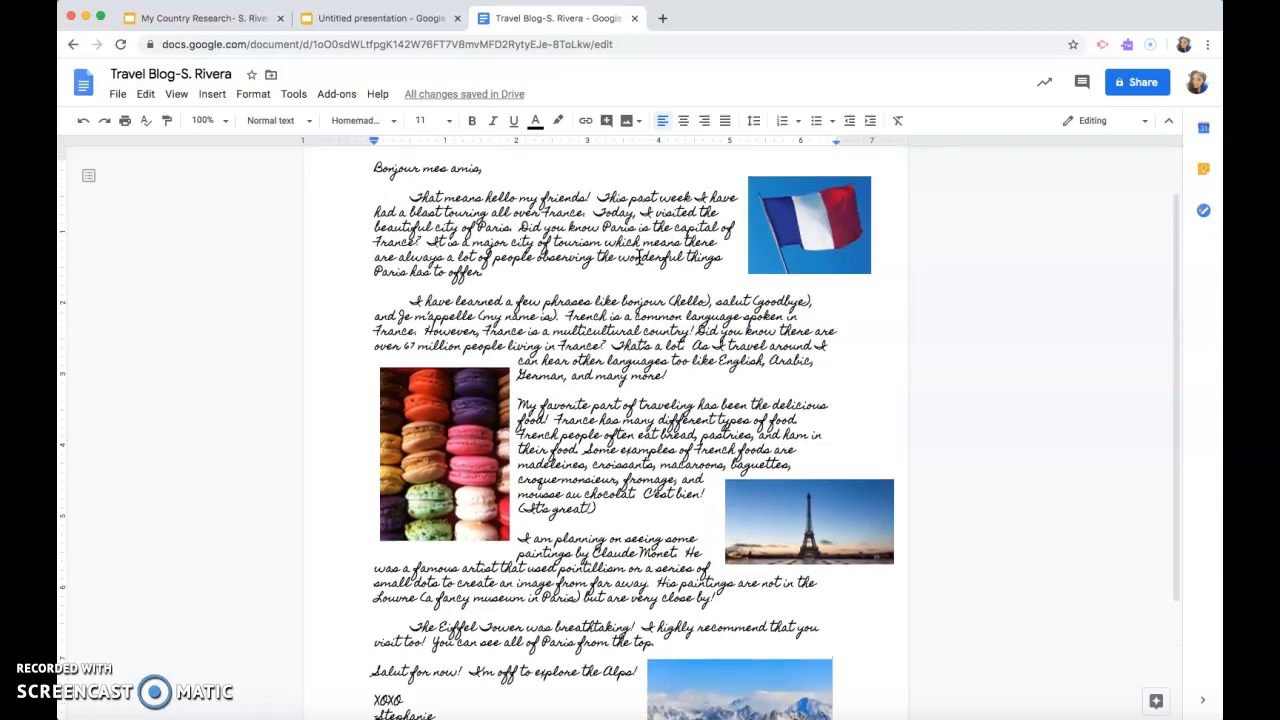